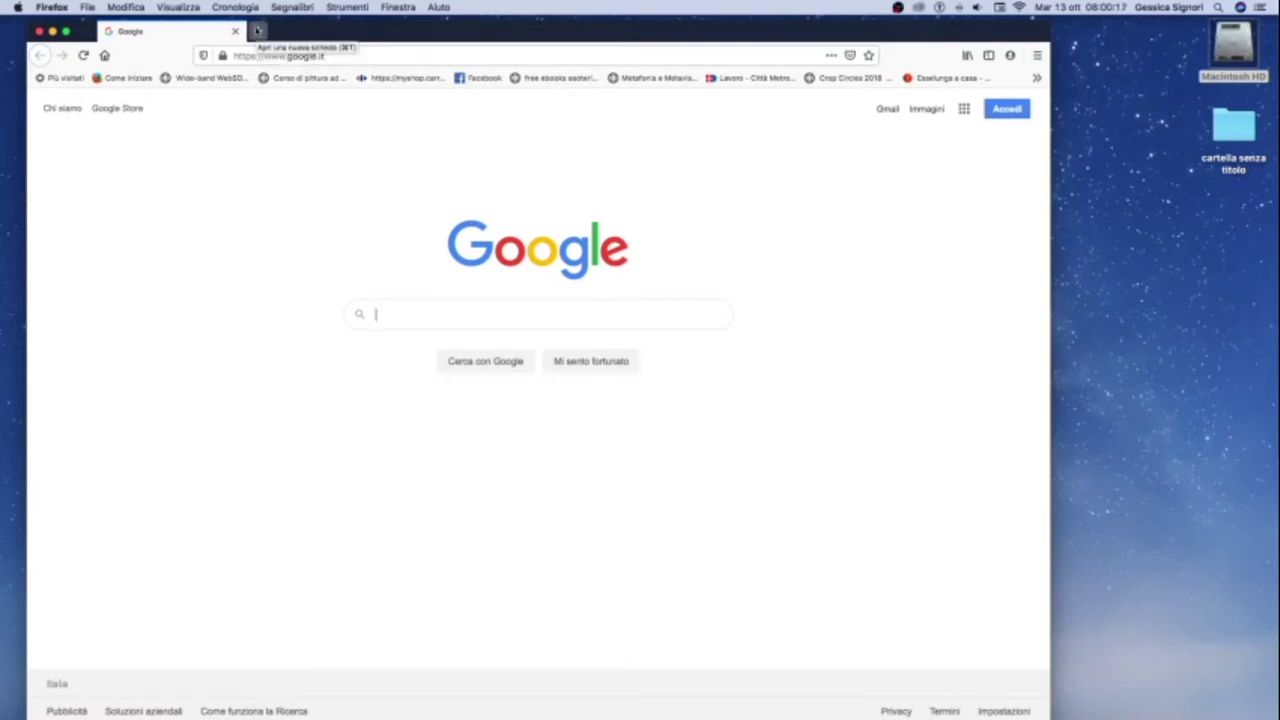
Step: Open the bookmarked Wide-band WebSDR page in a new tab and mute the receiver's audio
left_click(257, 31)
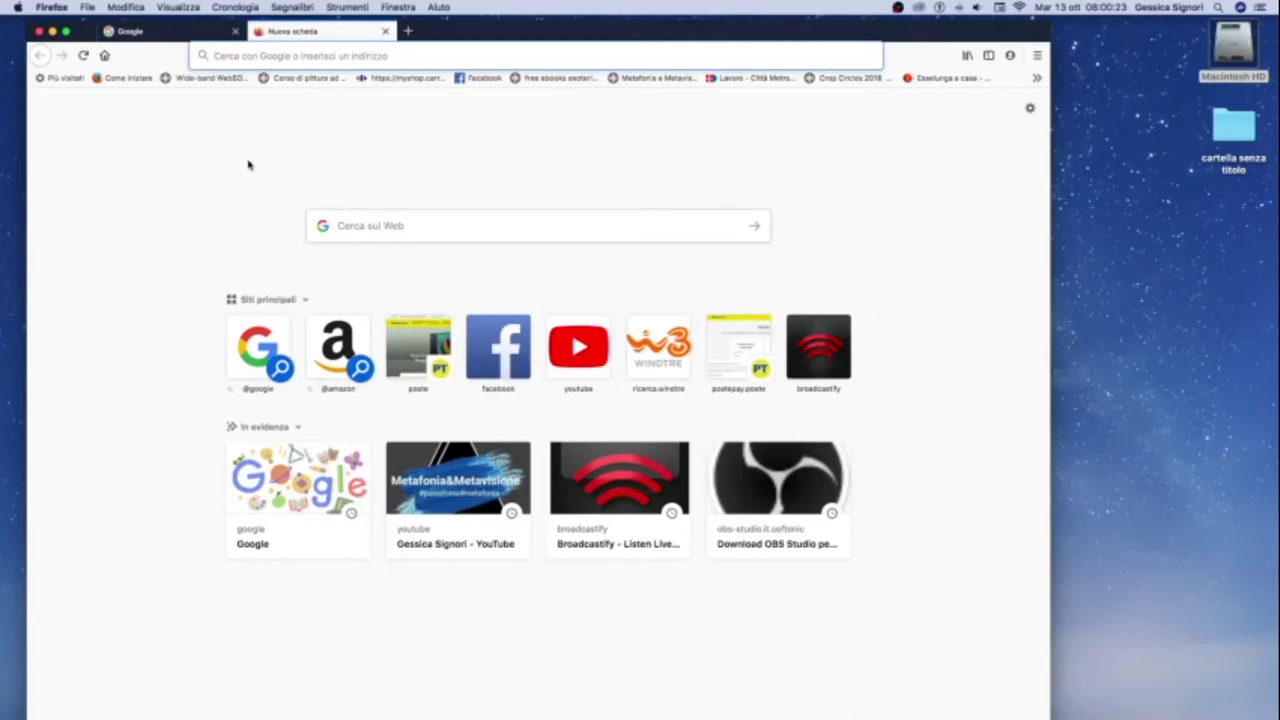
left_click(205, 78)
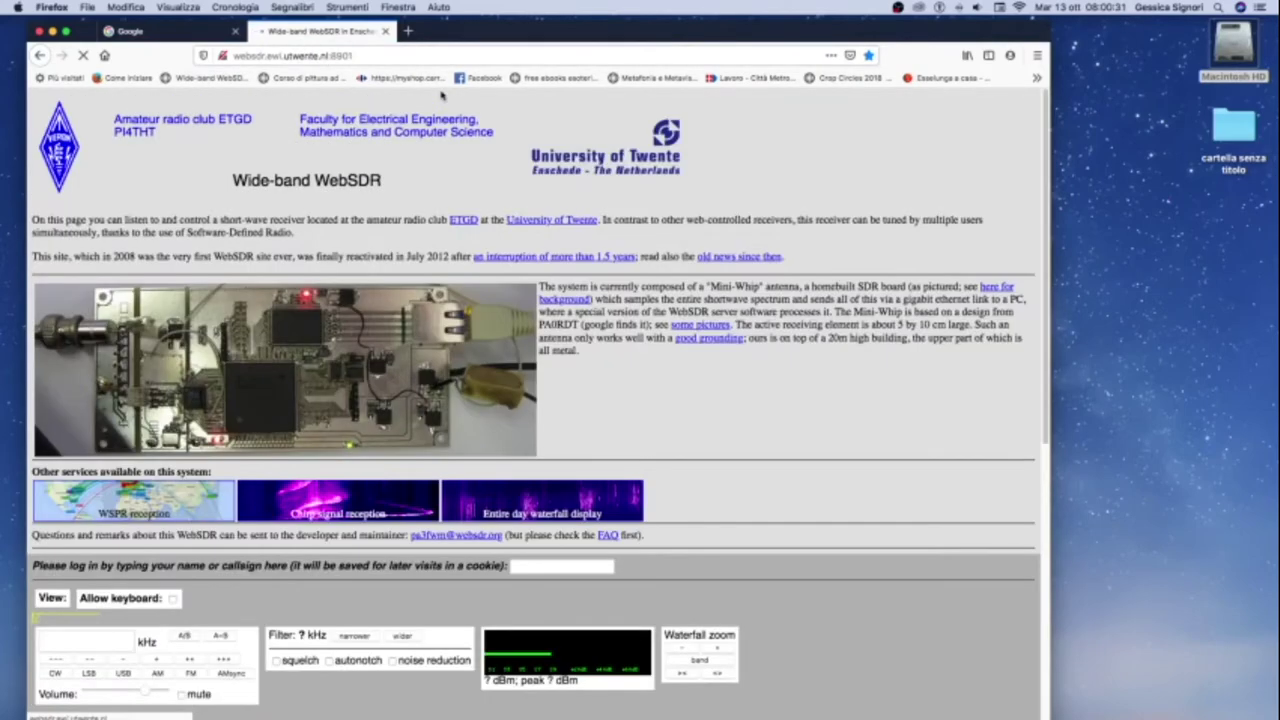
left_click_drag(1046, 365, 1046, 398)
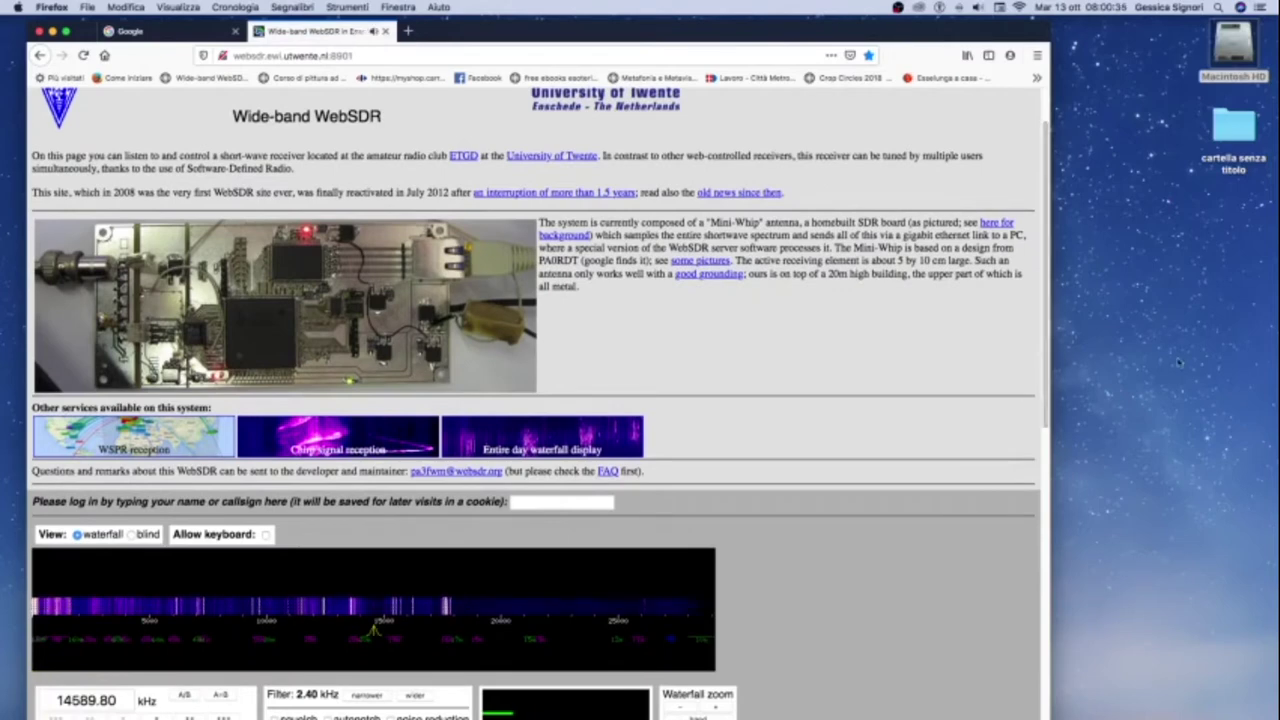
left_click_drag(1047, 373, 1047, 458)
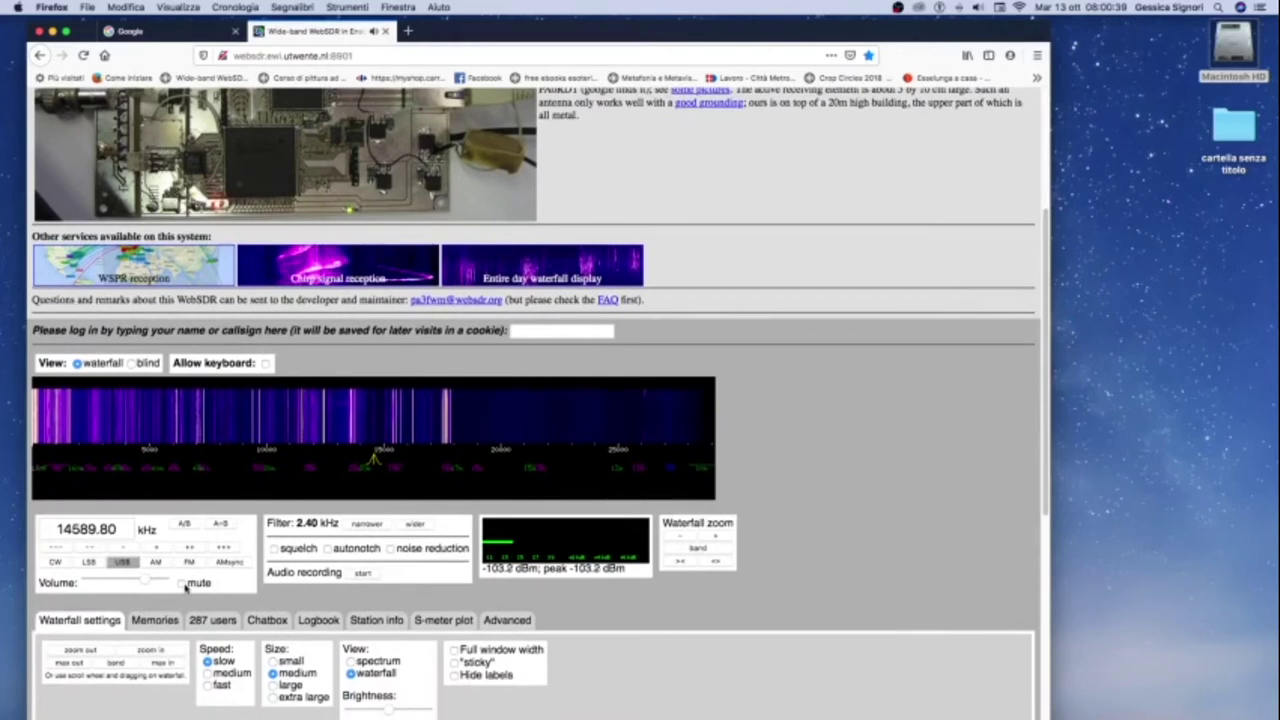
left_click(182, 584)
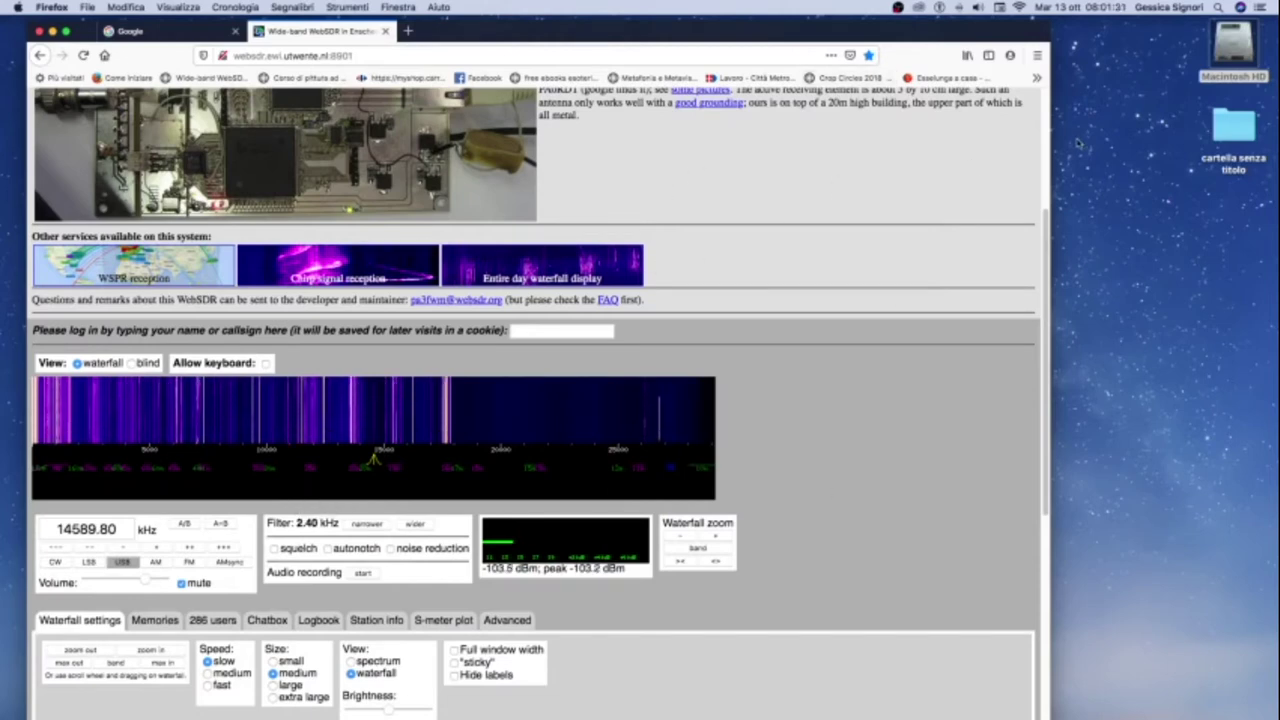
Step: Open the bookmarked Broadcastify site in the current tab and close the Google tab
left_click(1037, 78)
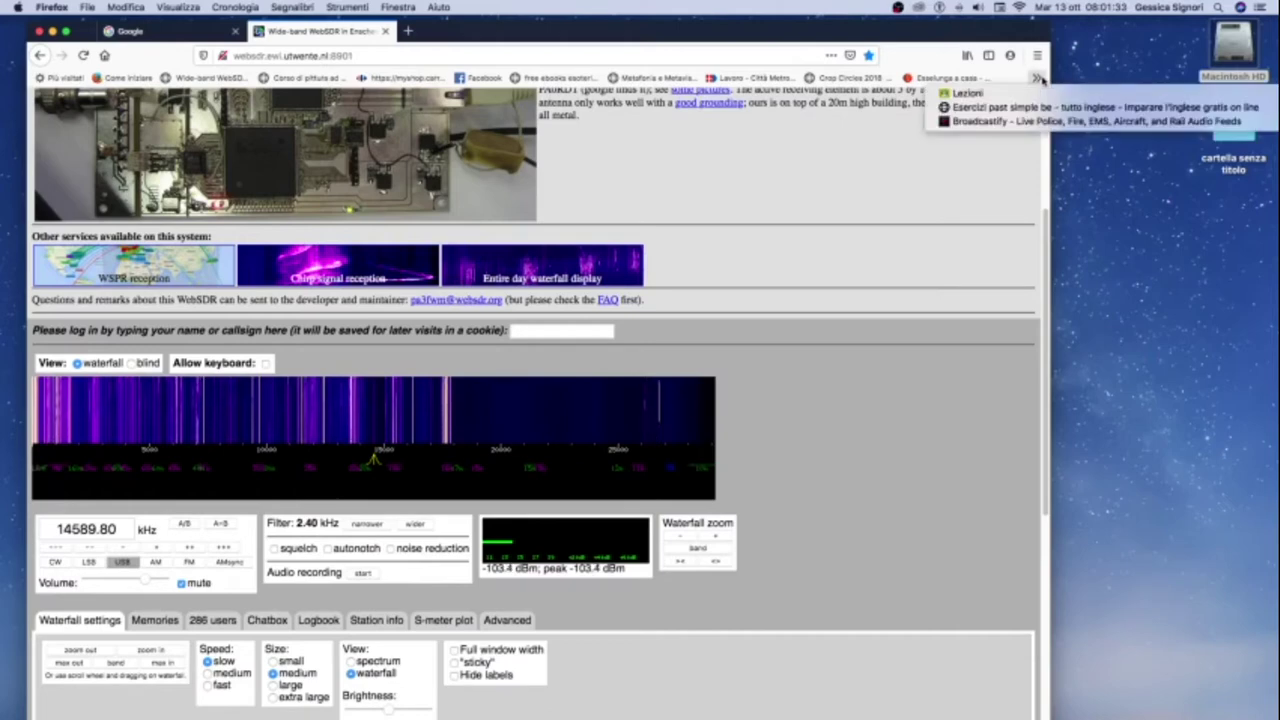
left_click(1044, 122)
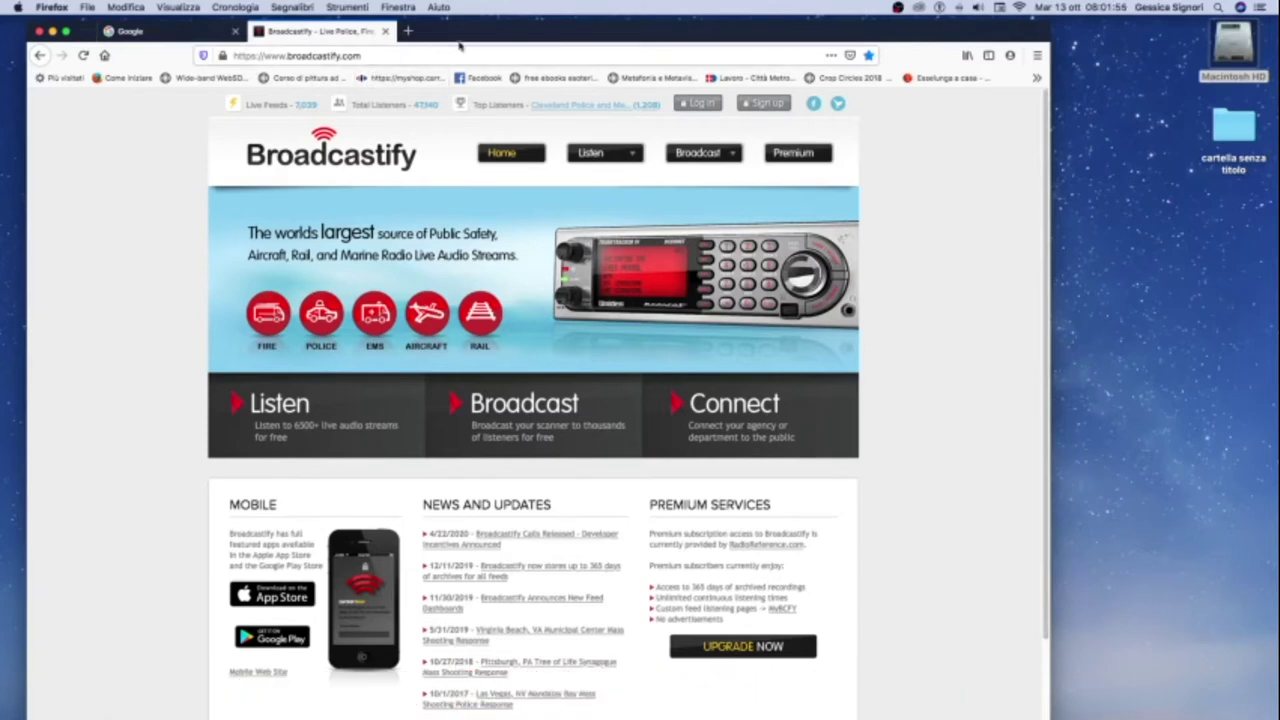
left_click(230, 56)
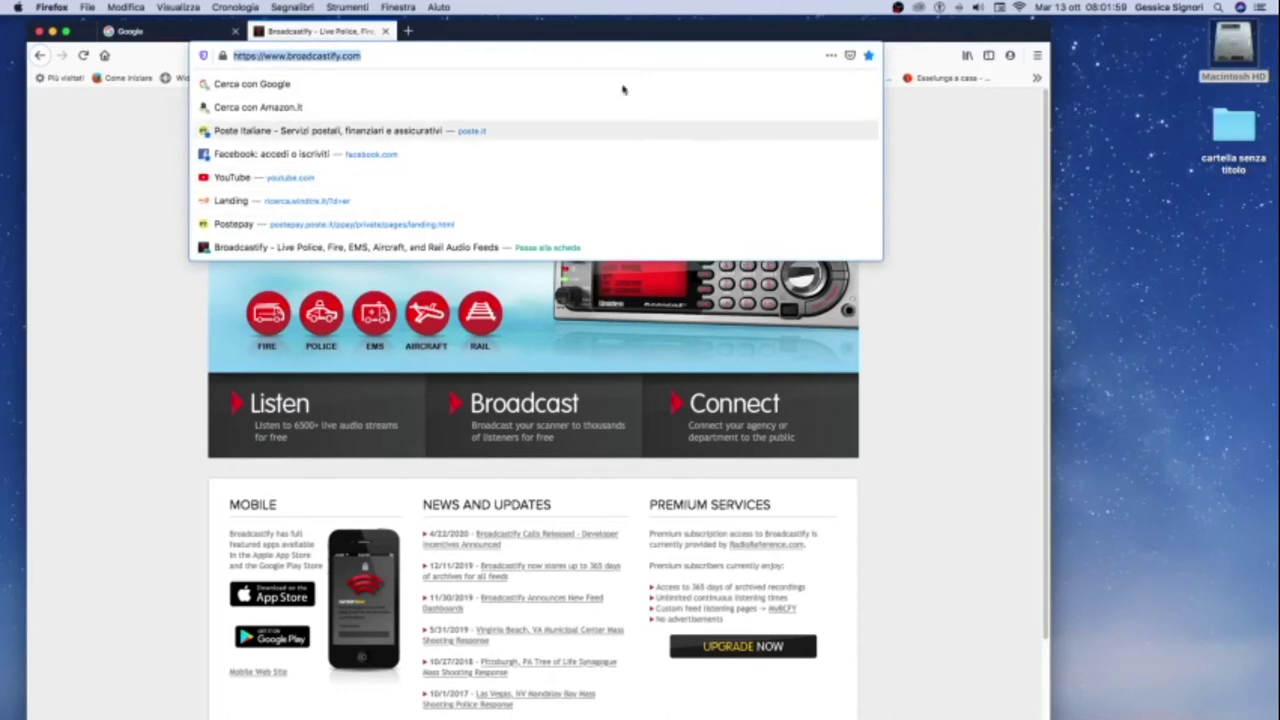
left_click(983, 135)
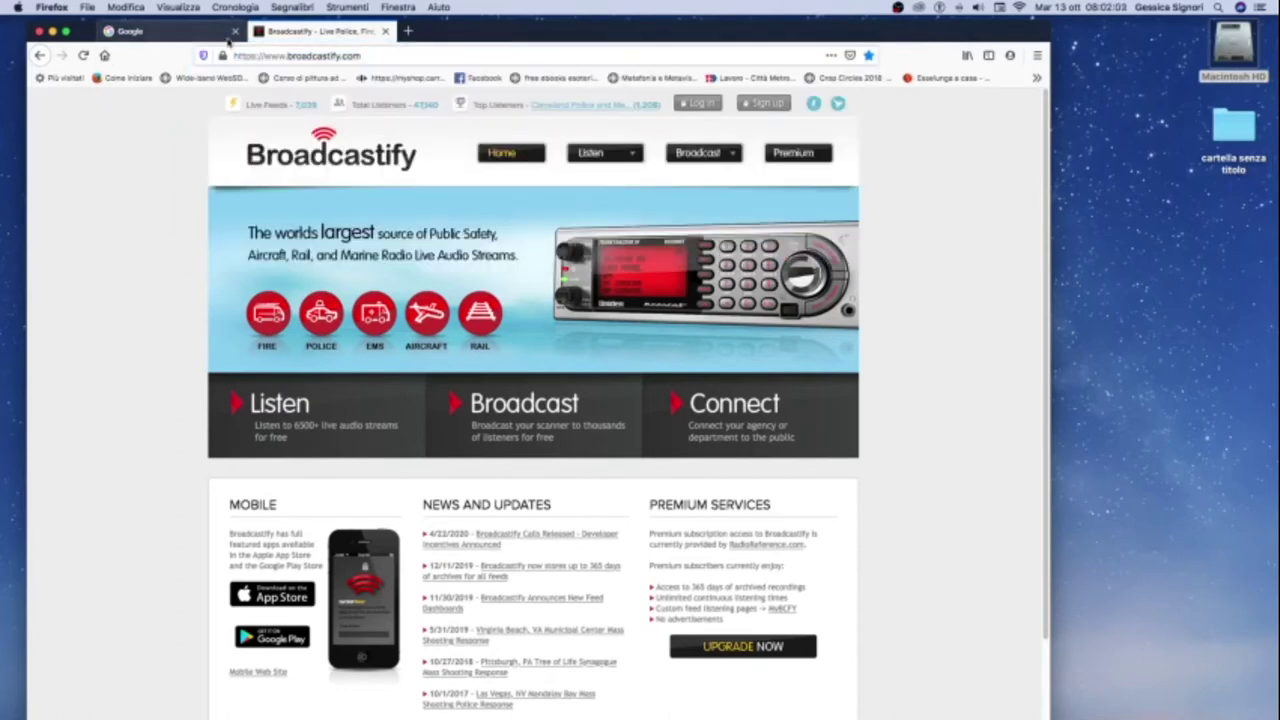
left_click(234, 31)
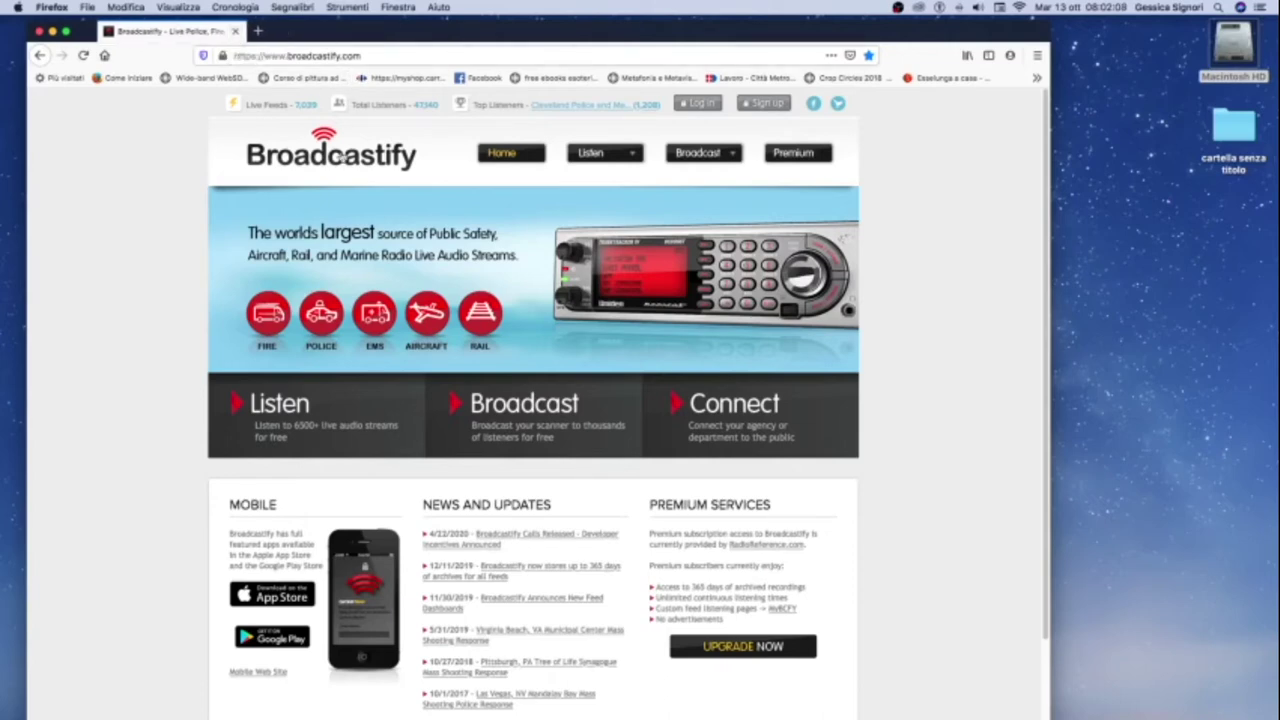
Step: Launch Audacity and shift the browser window over to make room beside it
mouse_move(437, 712)
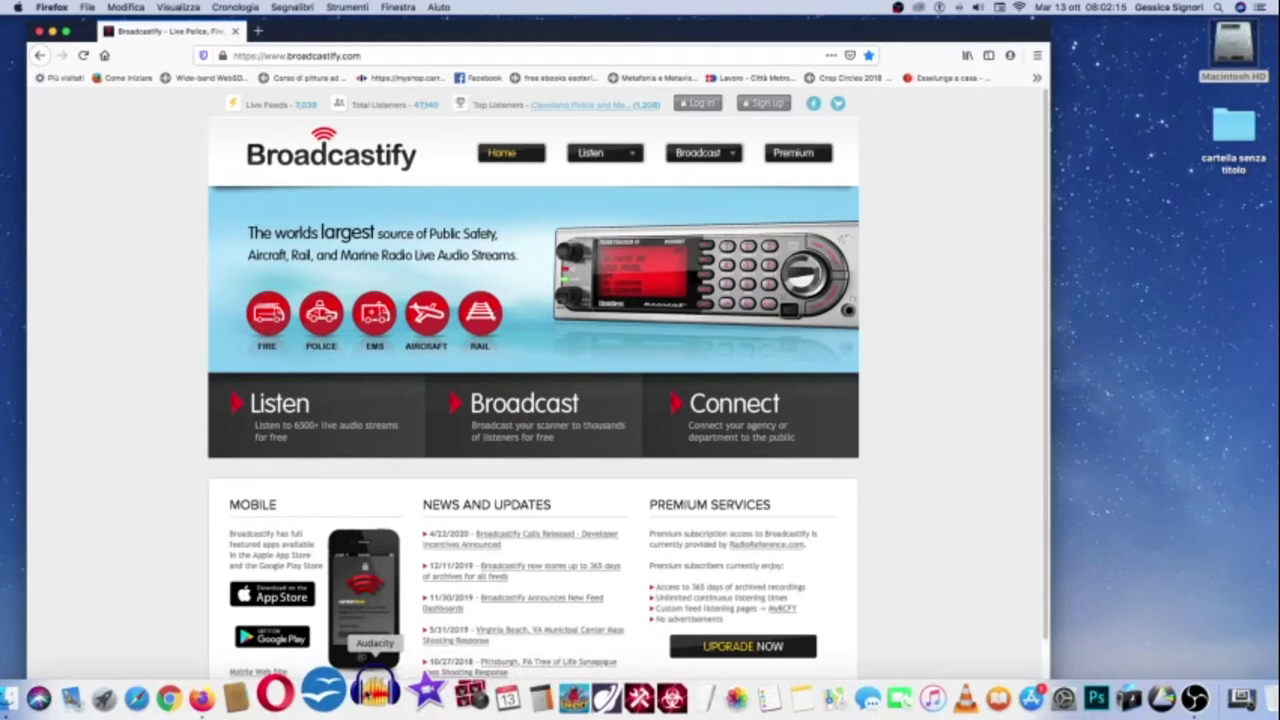
left_click(375, 690)
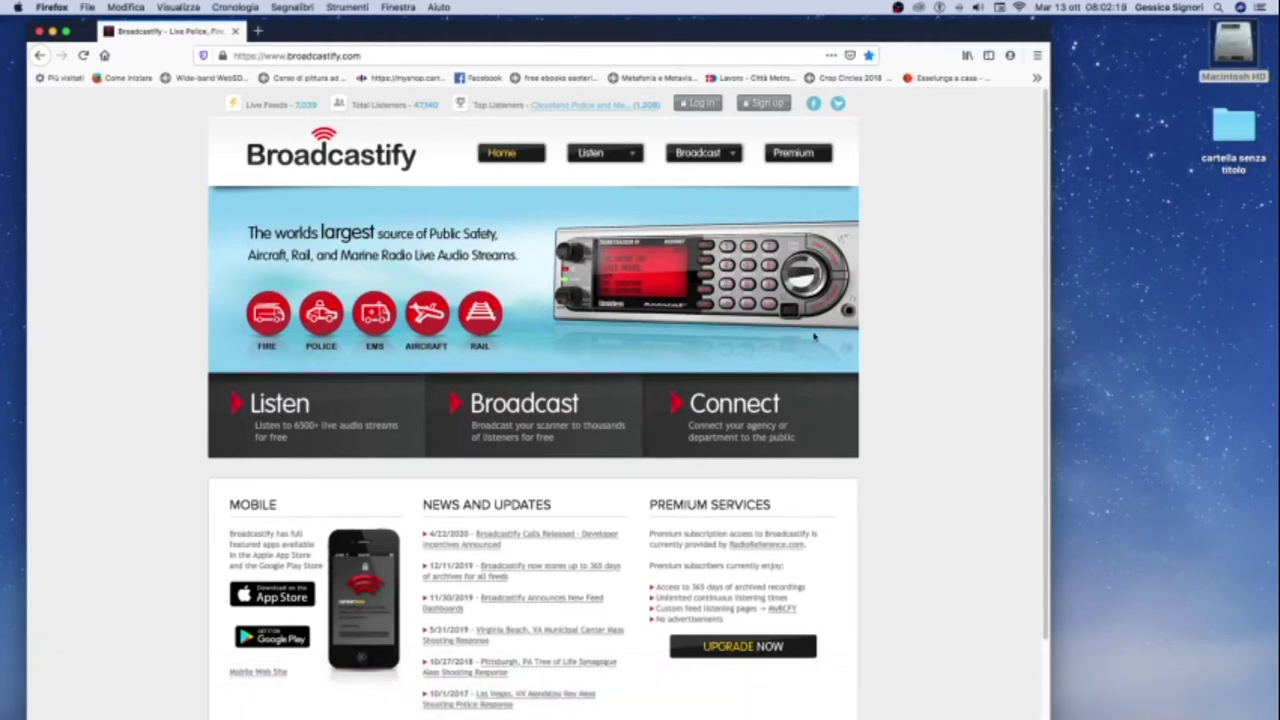
left_click_drag(957, 41, 1073, 20)
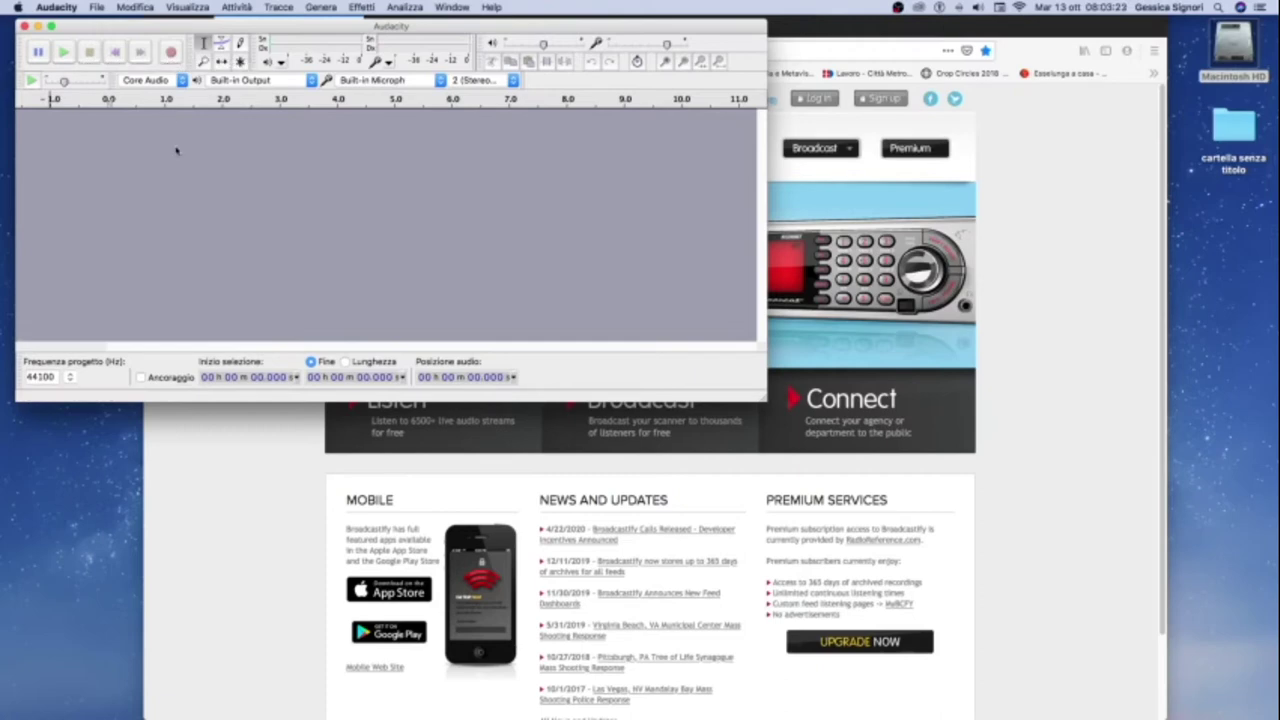
Step: Open the player for Broadcastify's top-listened Cleveland Police and Metro Housing Authority feed and place its window away from Audacity
left_click(829, 20)
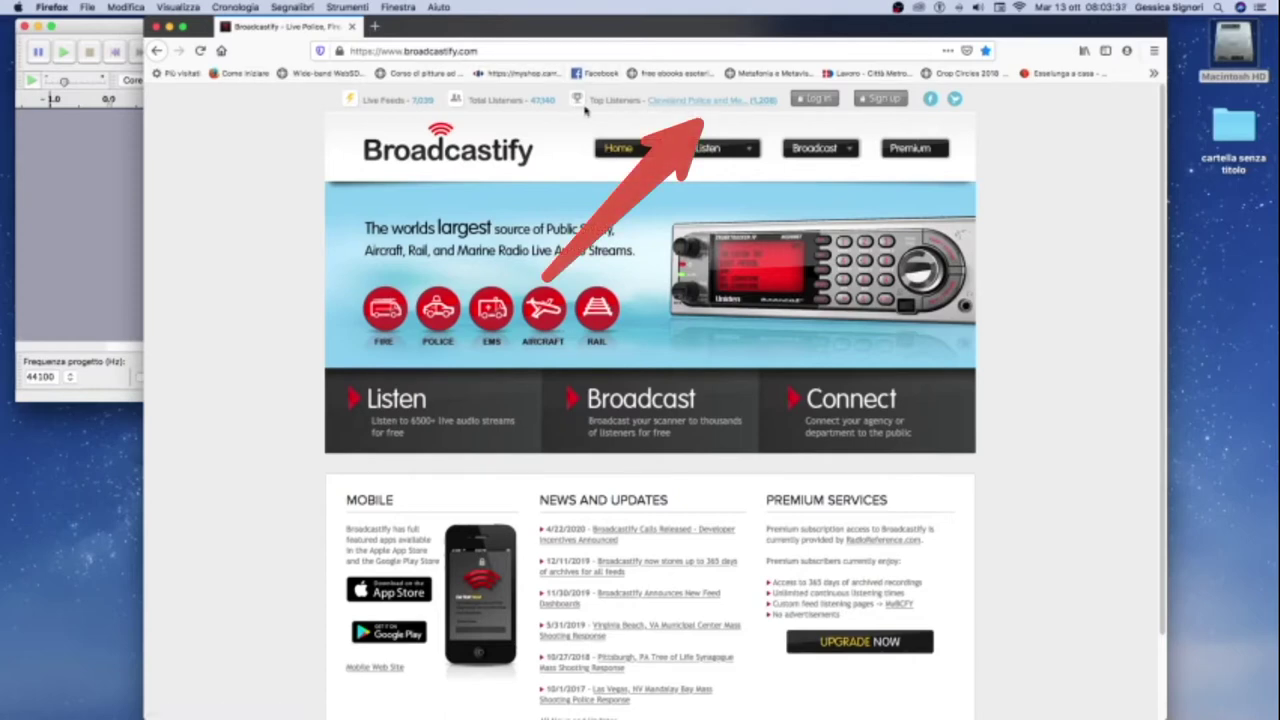
left_click(688, 106)
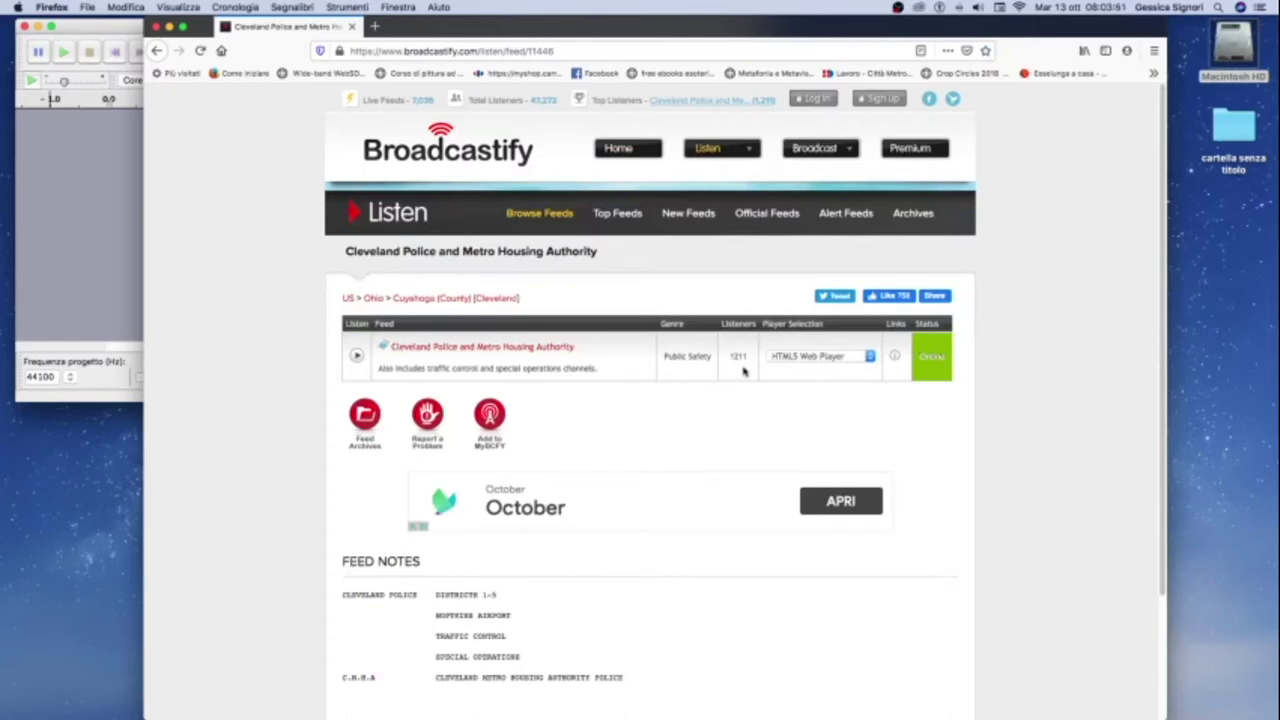
left_click(358, 360)
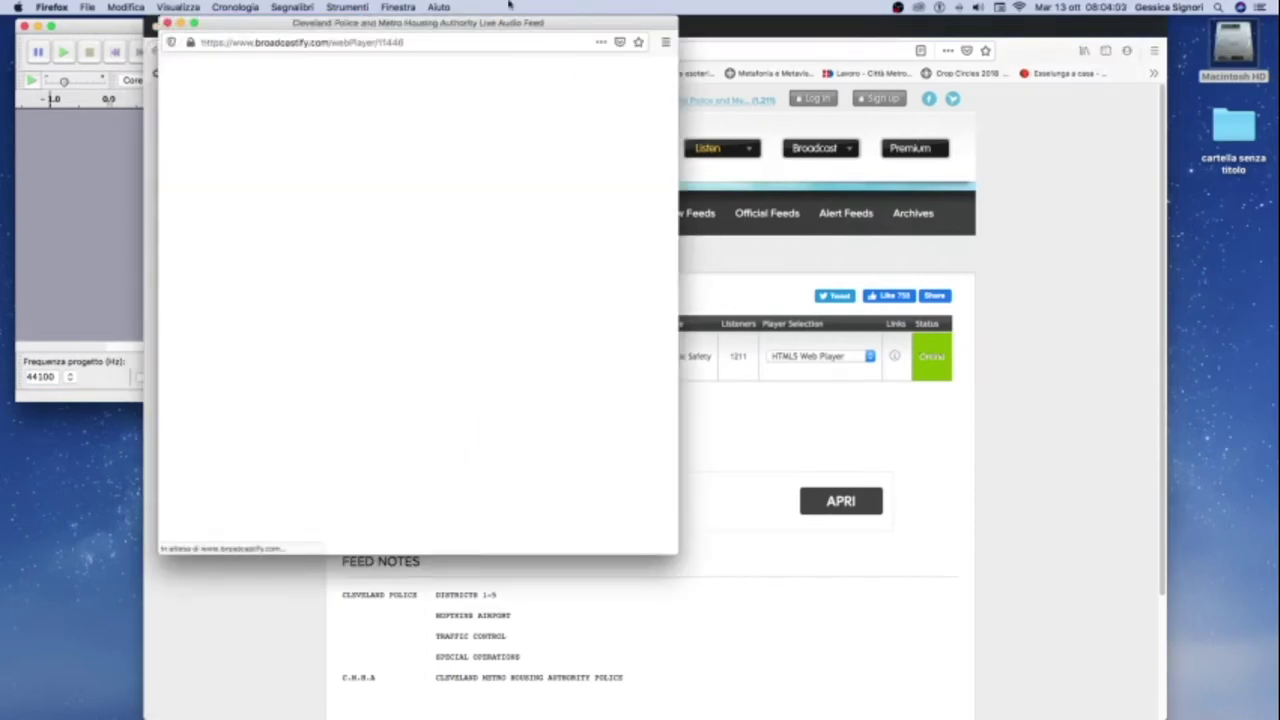
left_click_drag(520, 30, 1139, 46)
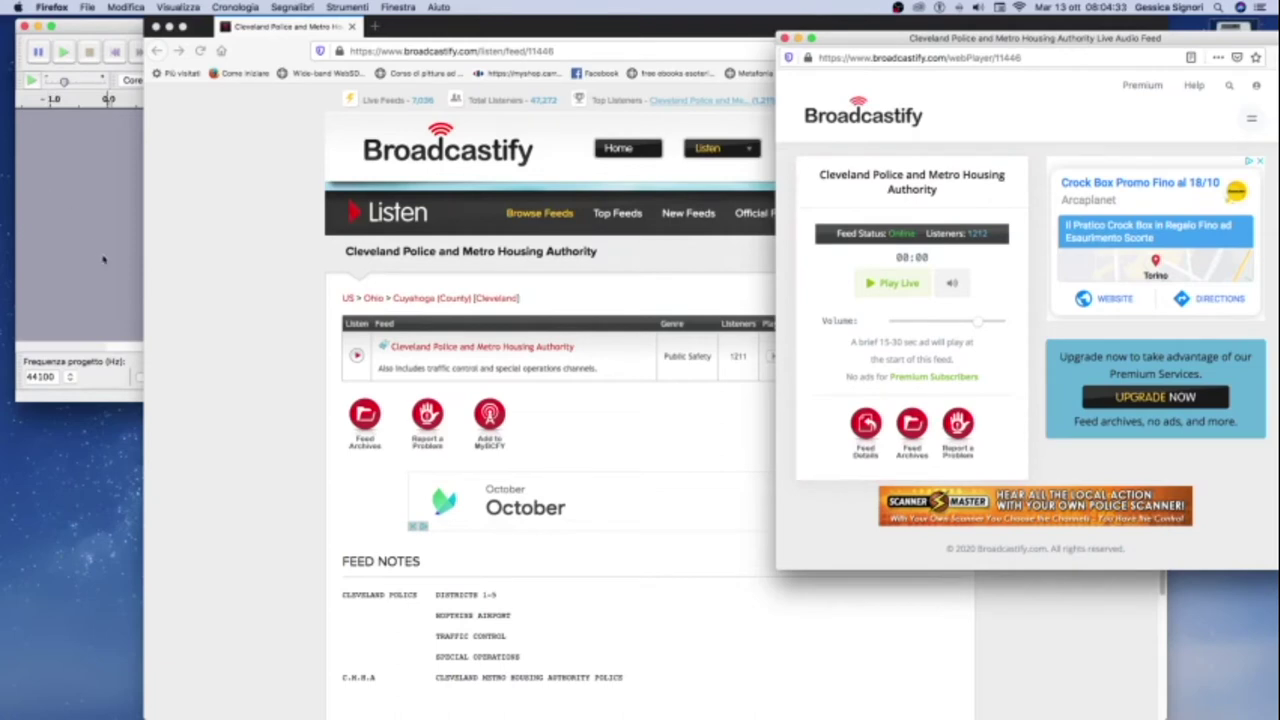
Step: Start recording from the built-in microphone in Audacity and play the Cleveland Police live feed
left_click(128, 32)
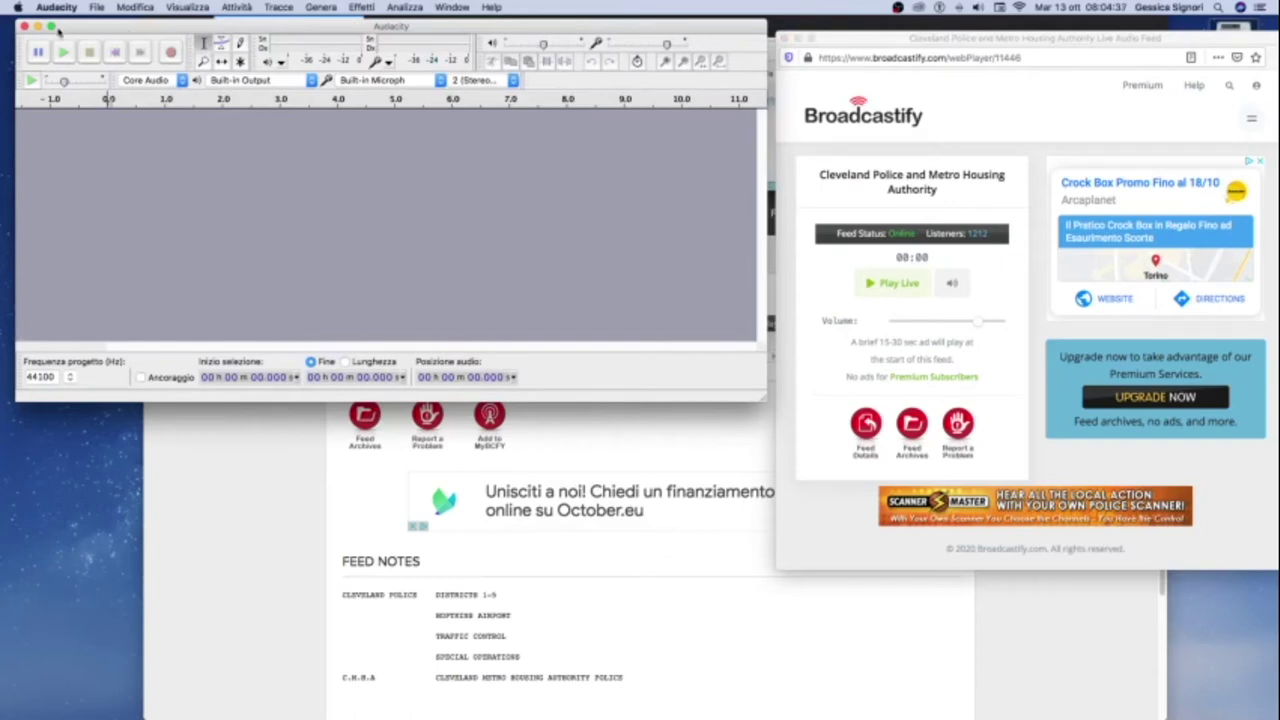
left_click(172, 53)
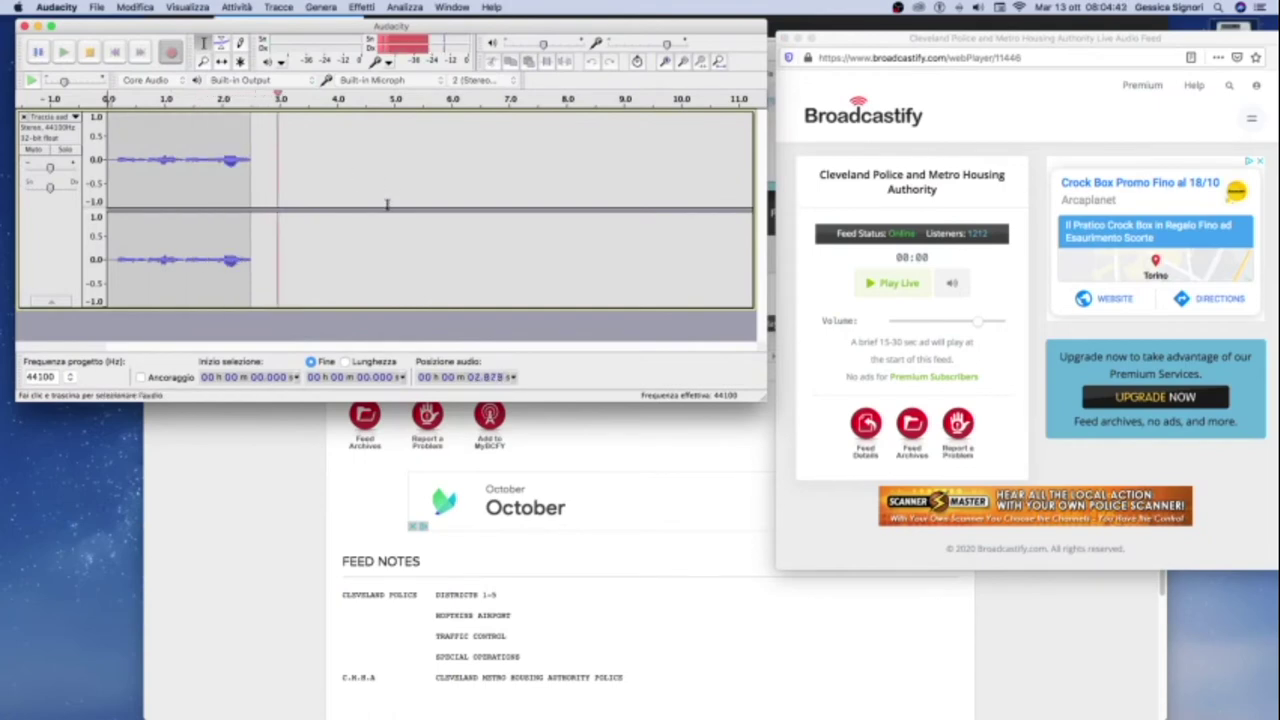
left_click(858, 295)
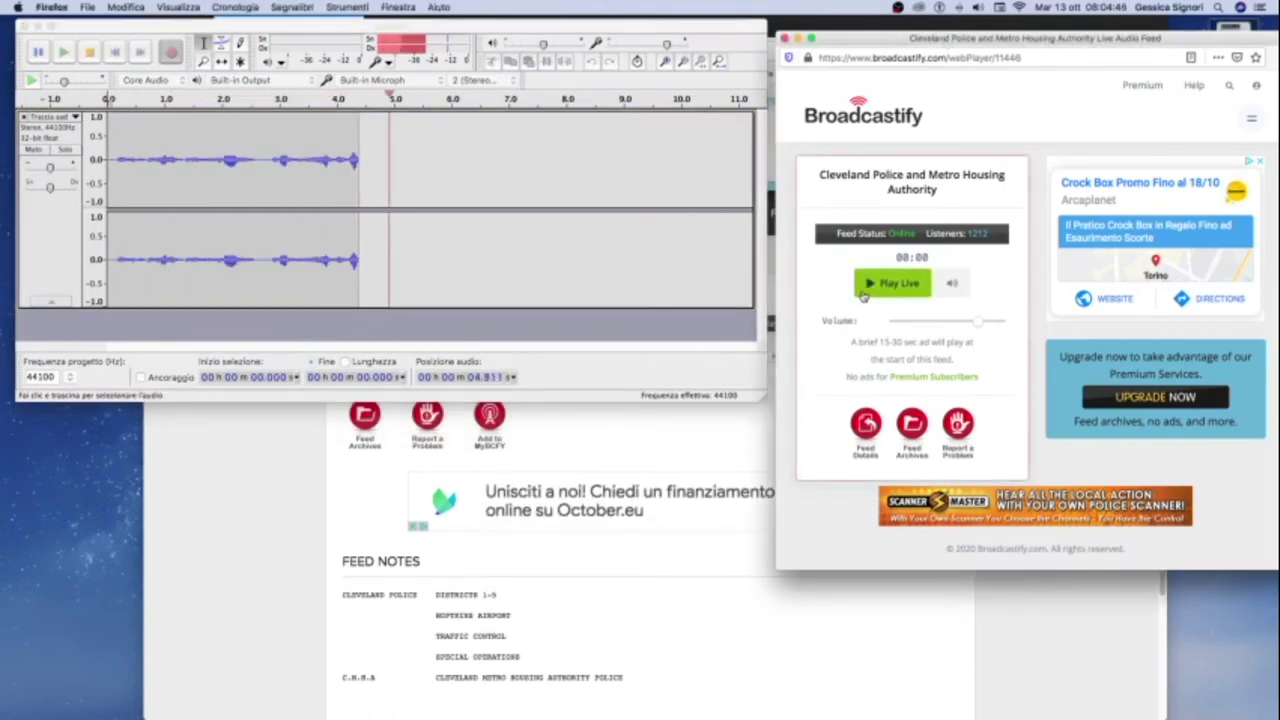
left_click(862, 290)
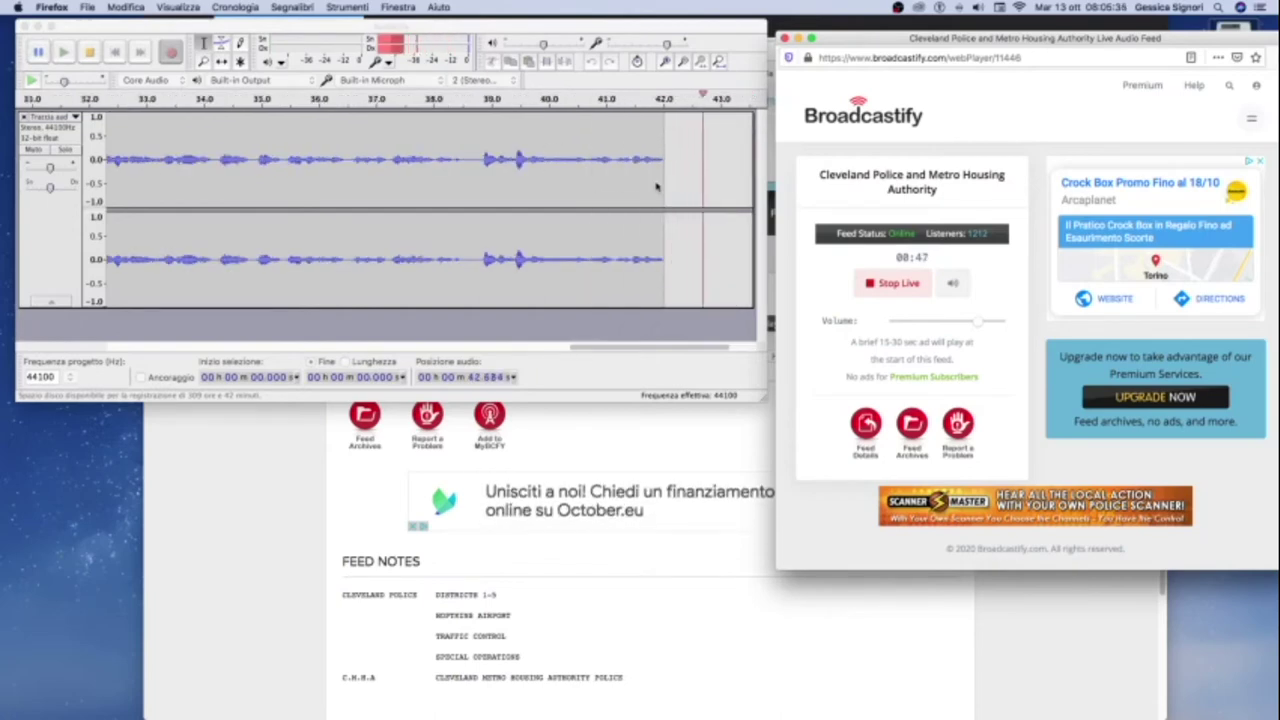
key("p")
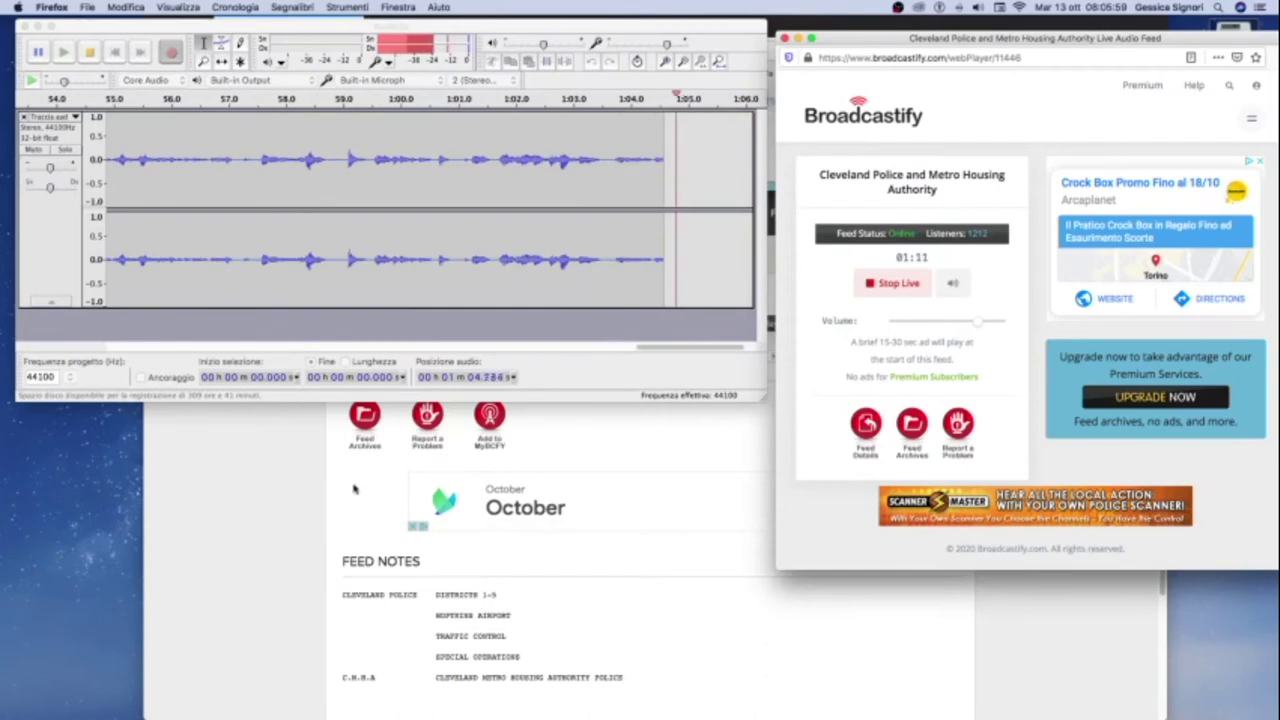
Step: Browse Broadcastify's feeds by location and retrieve the live audio feeds for the state of Colorado
left_click(346, 548)
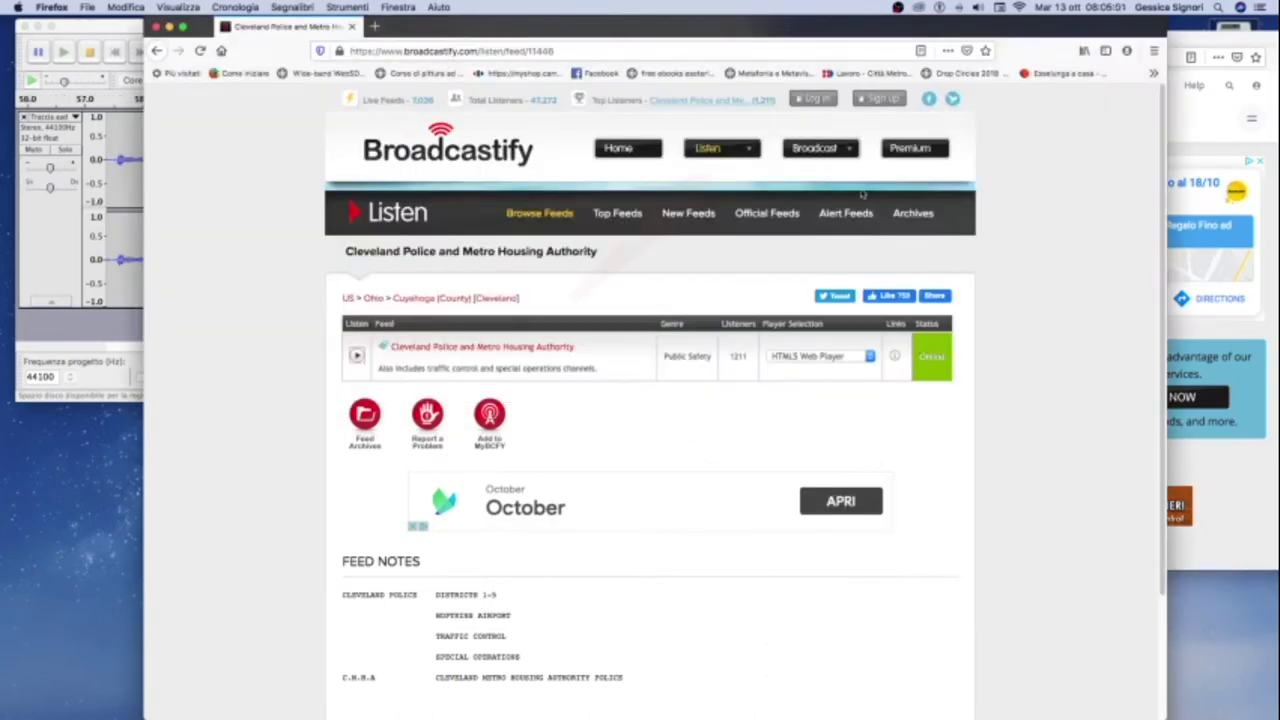
mouse_move(736, 150)
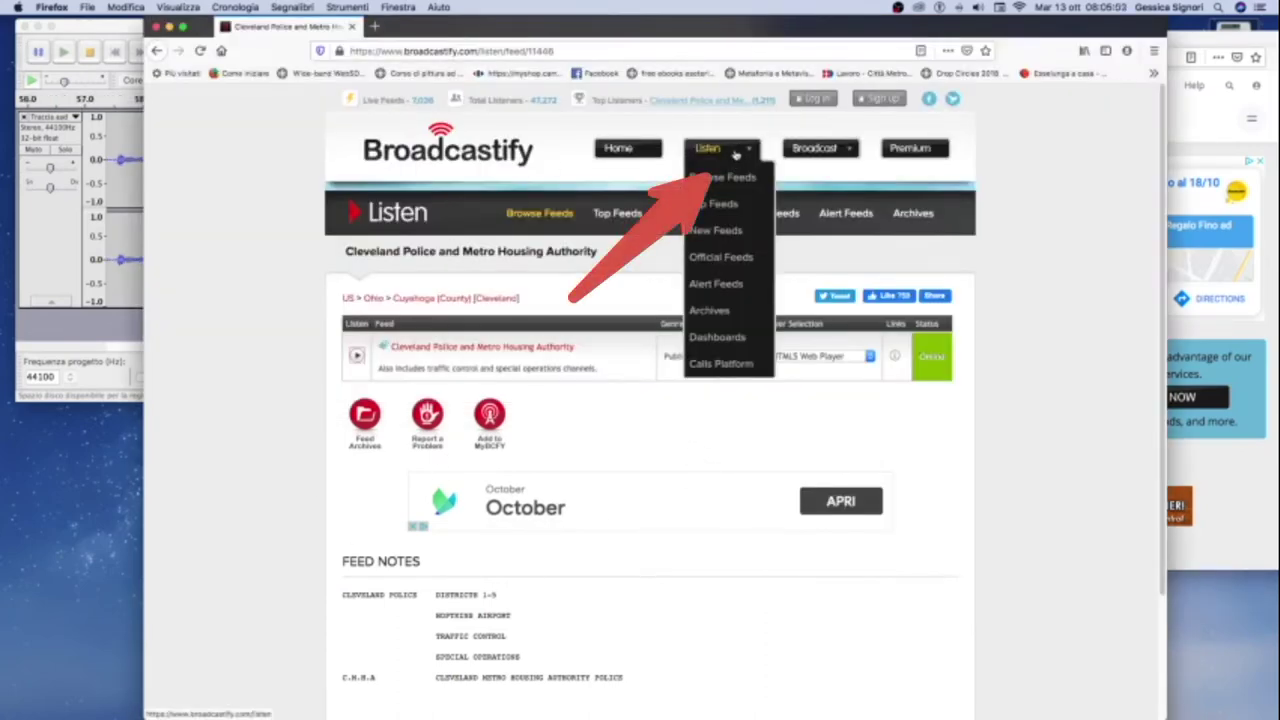
left_click(736, 181)
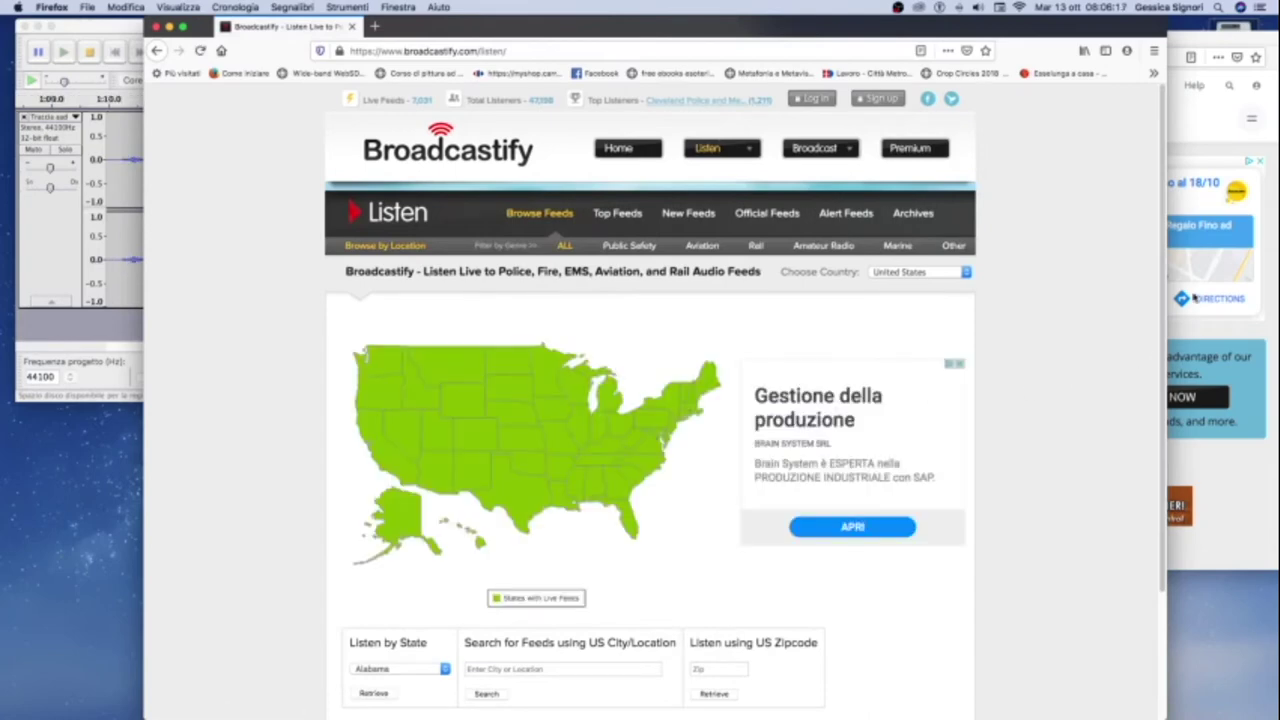
scroll(982, 419, "down", 3)
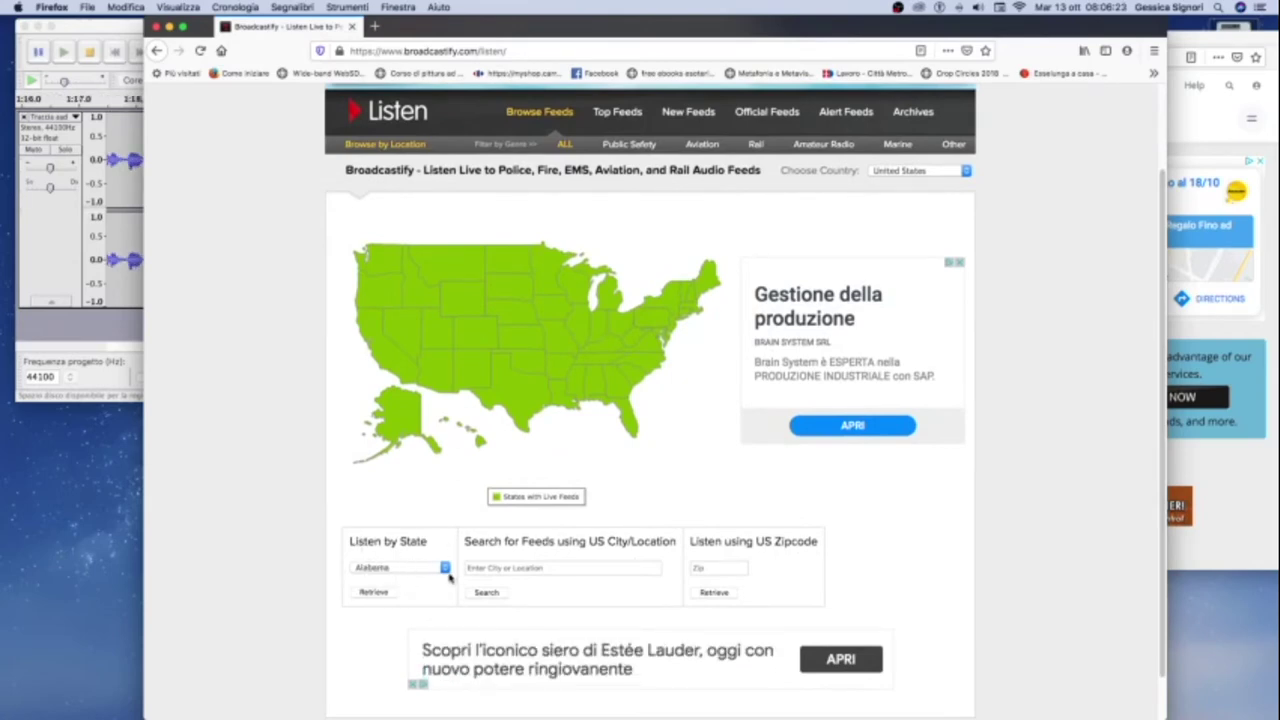
left_click(434, 573)
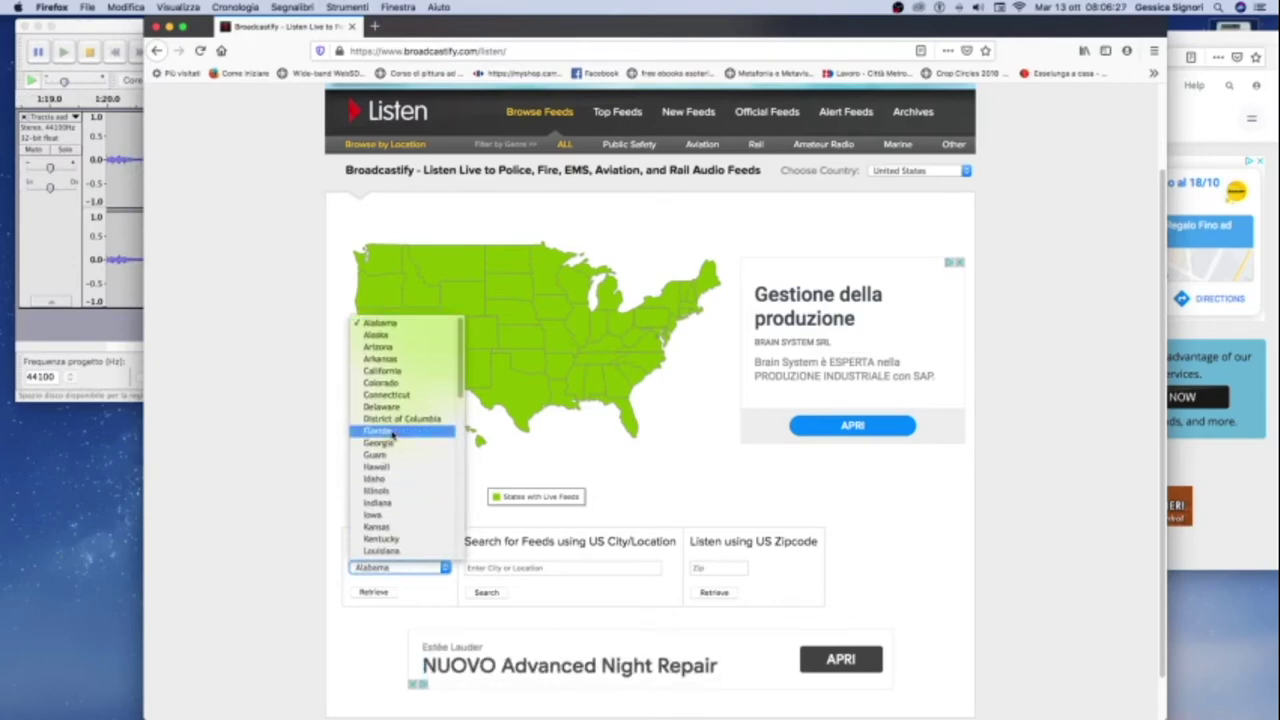
left_click(385, 383)
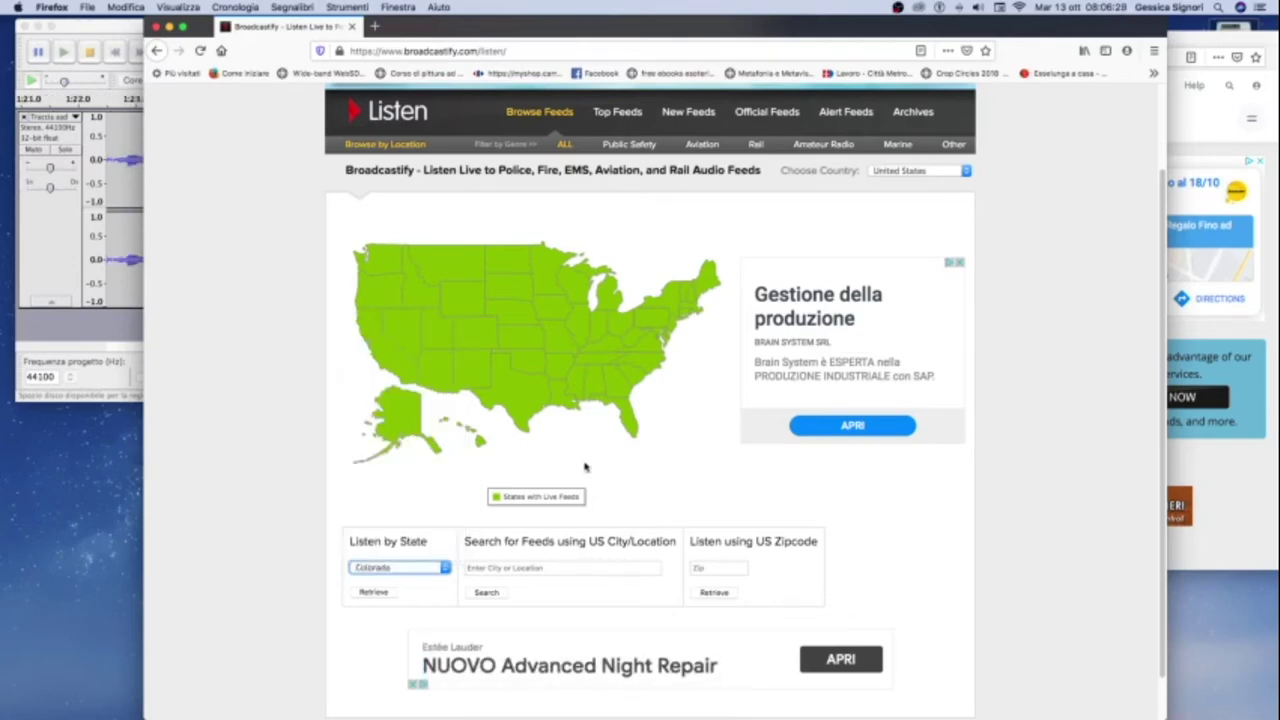
left_click(383, 596)
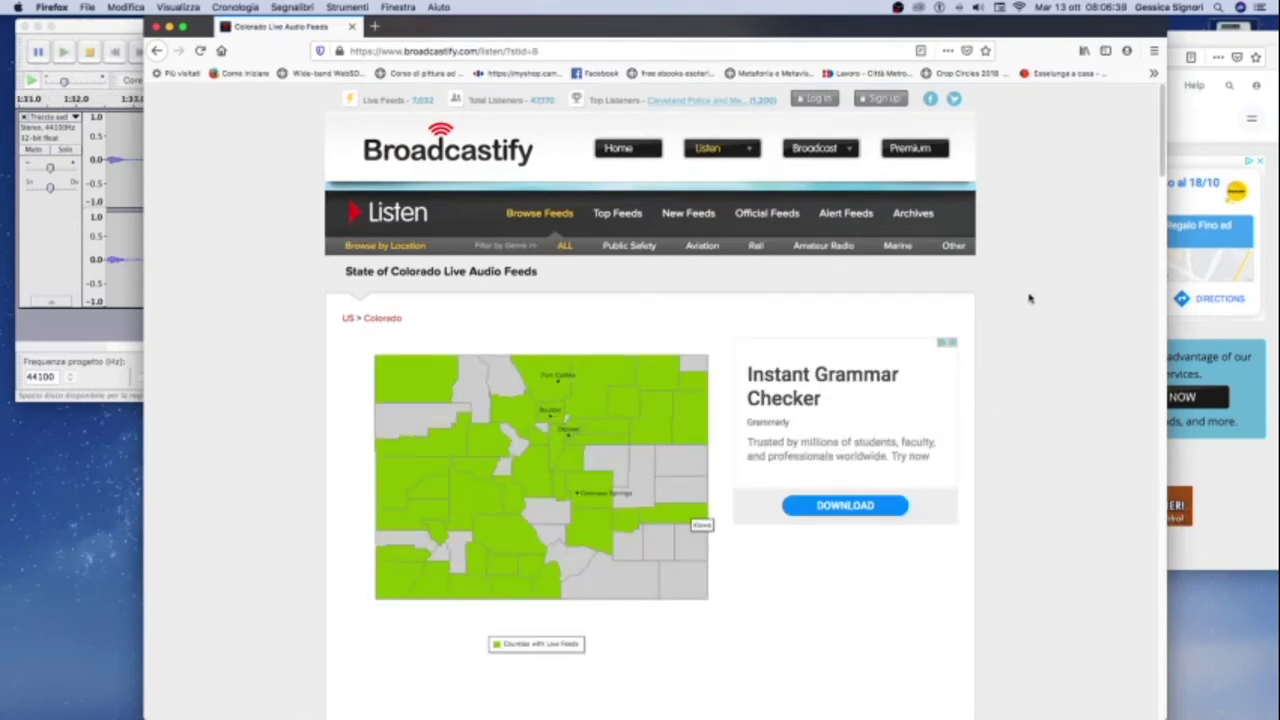
Step: Open the Arapahoe County feed listing and launch the South Metro Fire Rescue web player
left_click_drag(1163, 113, 1160, 268)
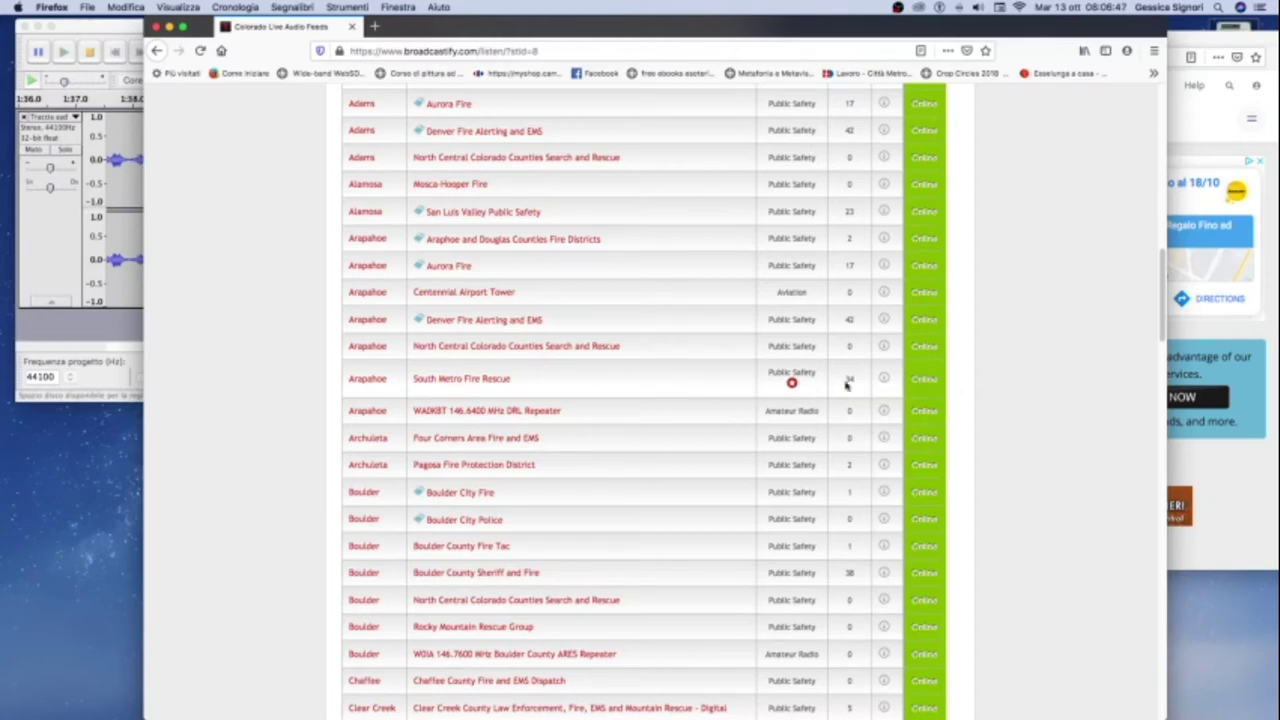
left_click(384, 381)
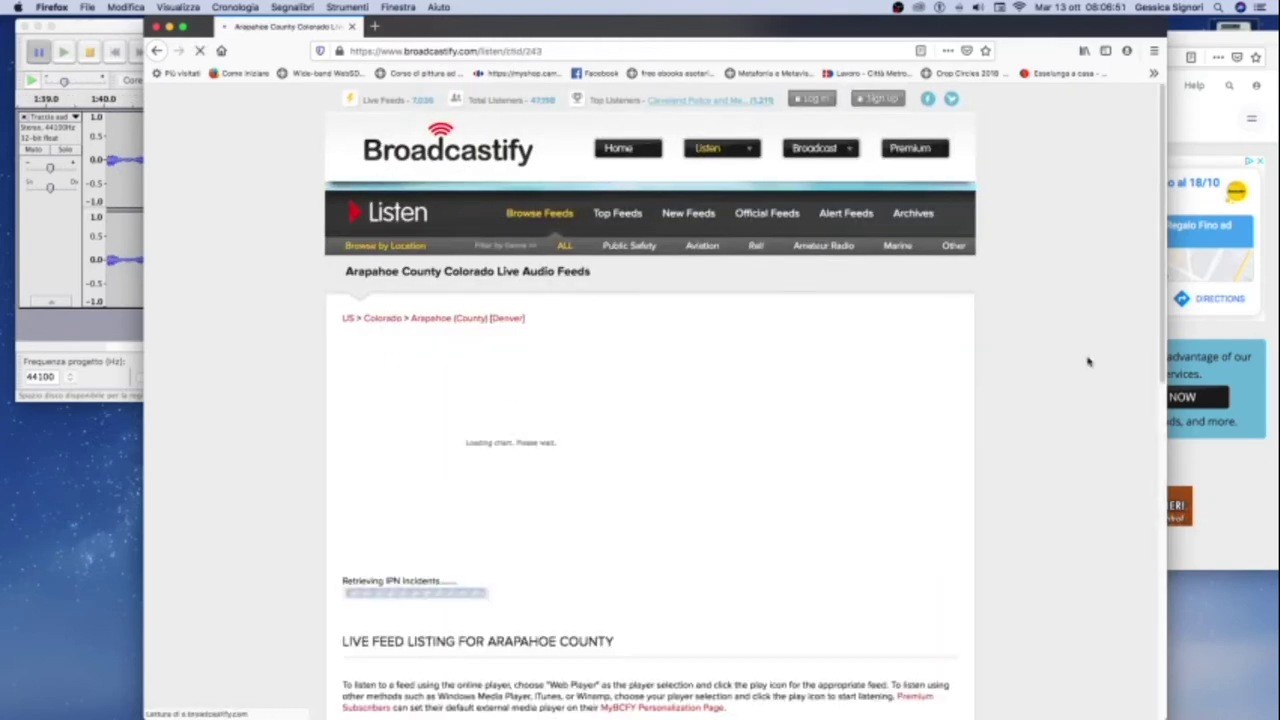
left_click_drag(1160, 288, 1155, 625)
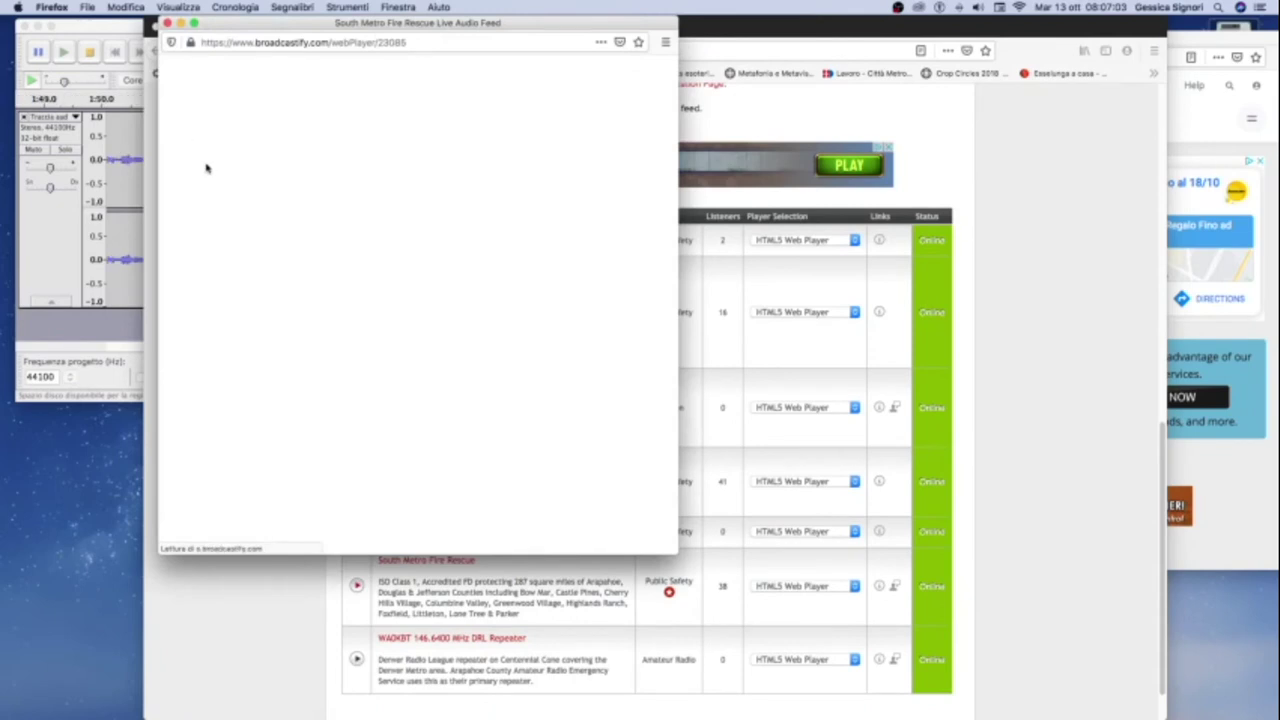
Step: Close the South Metro Fire Rescue player and the Arapahoe County feed listing window
left_click(262, 253)
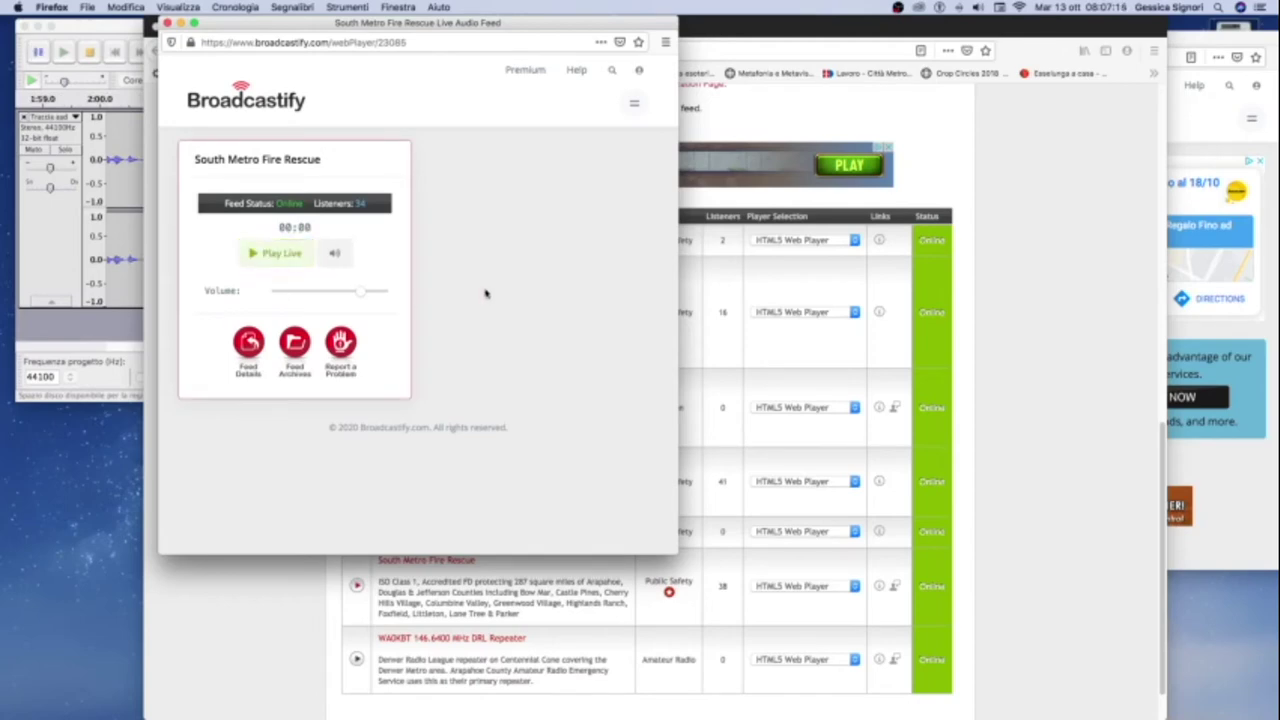
left_click(167, 23)
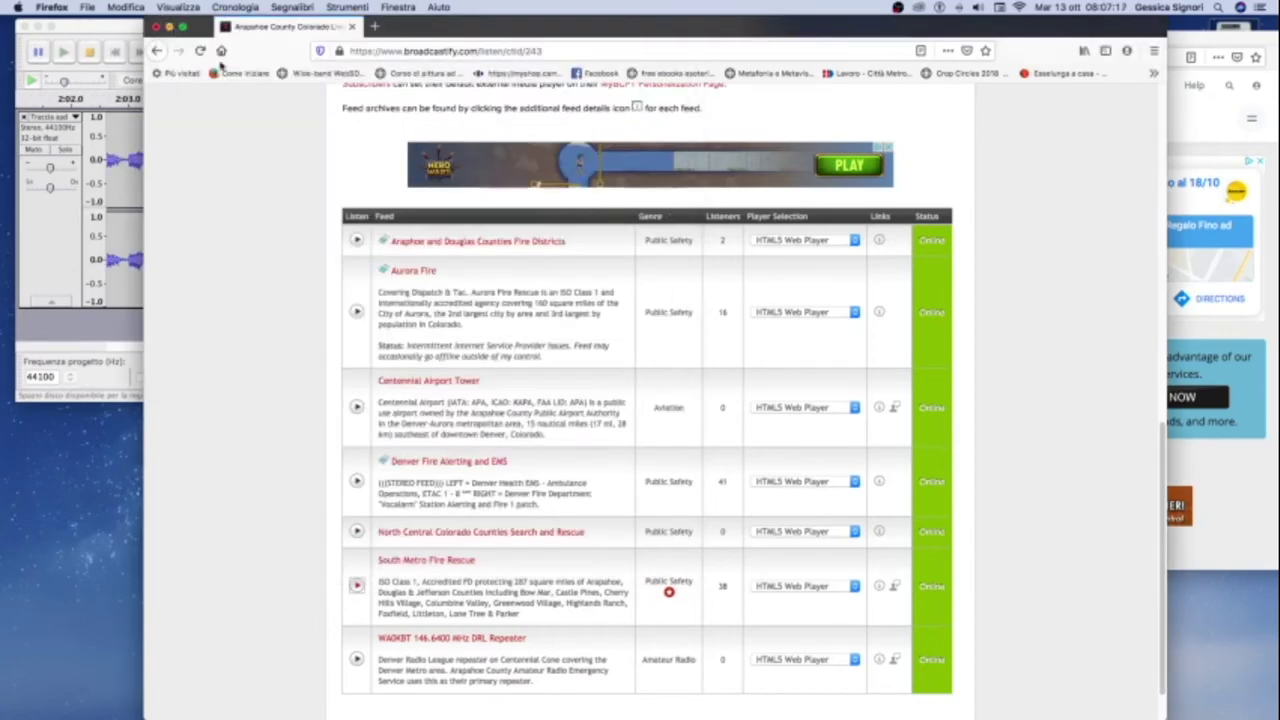
left_click(156, 27)
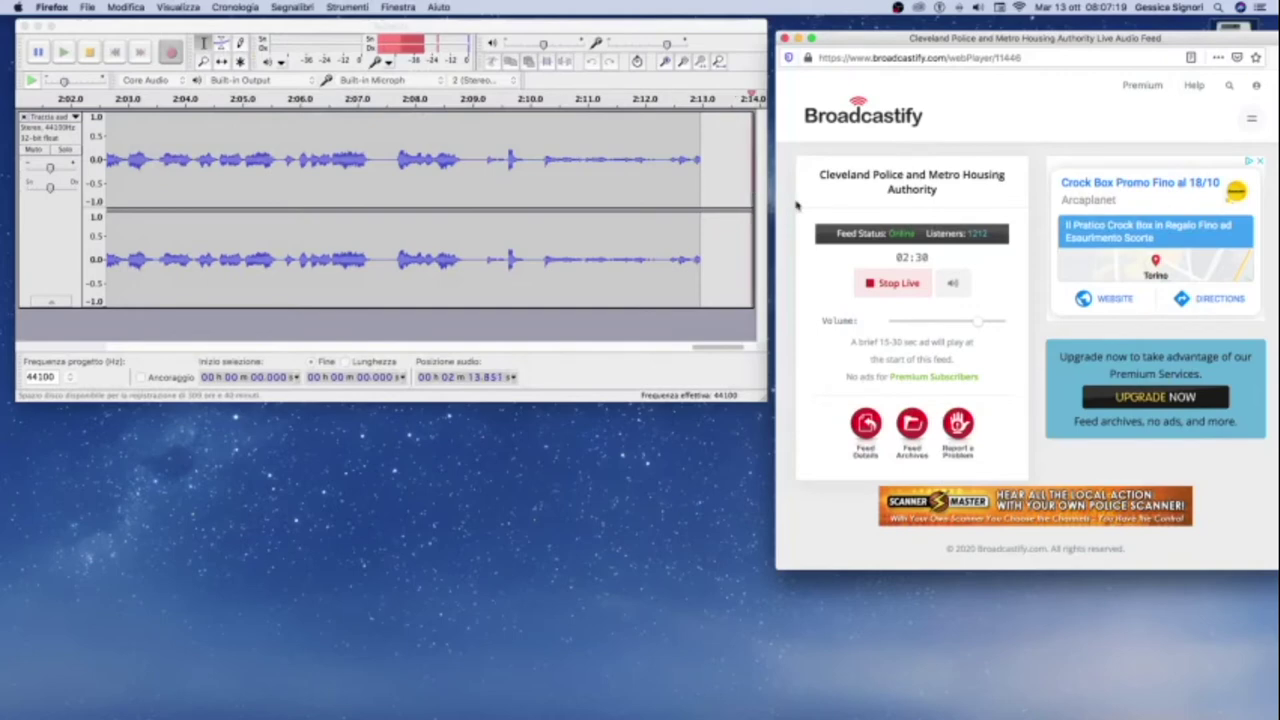
Step: Stop the Cleveland Police live feed and close its player, and end the microphone recording in Audacity
left_click(893, 283)
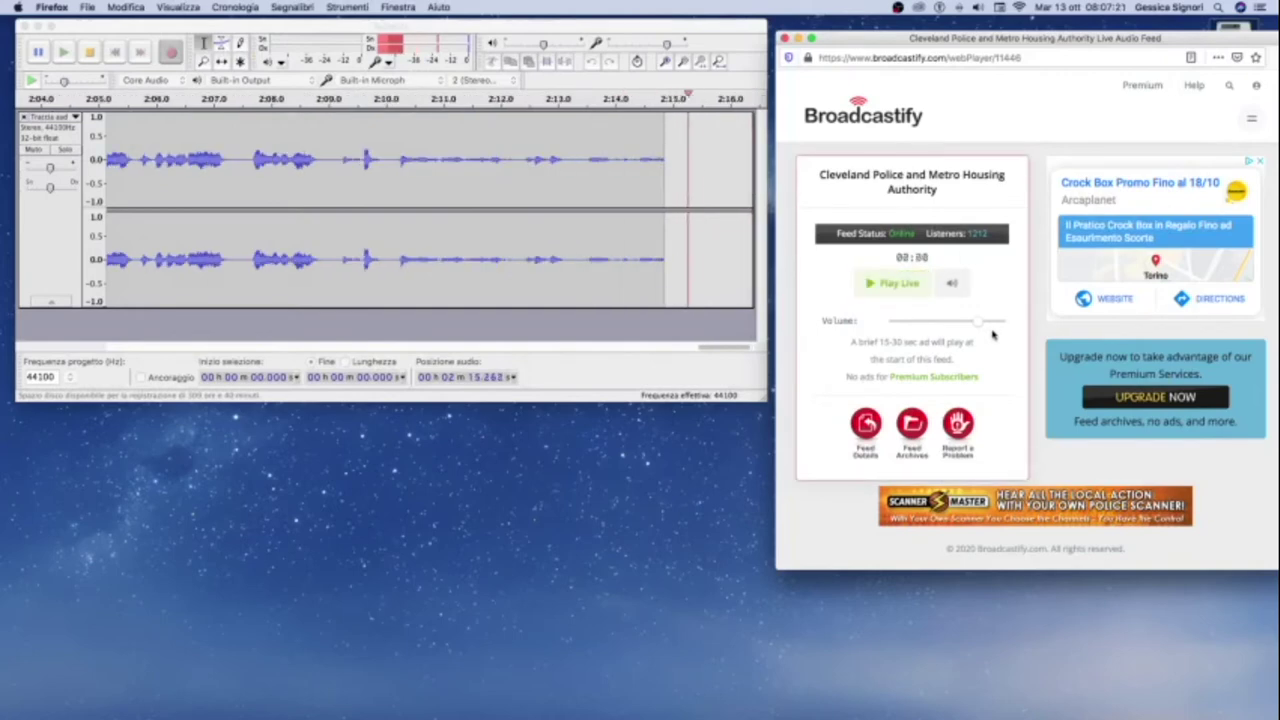
left_click(784, 38)
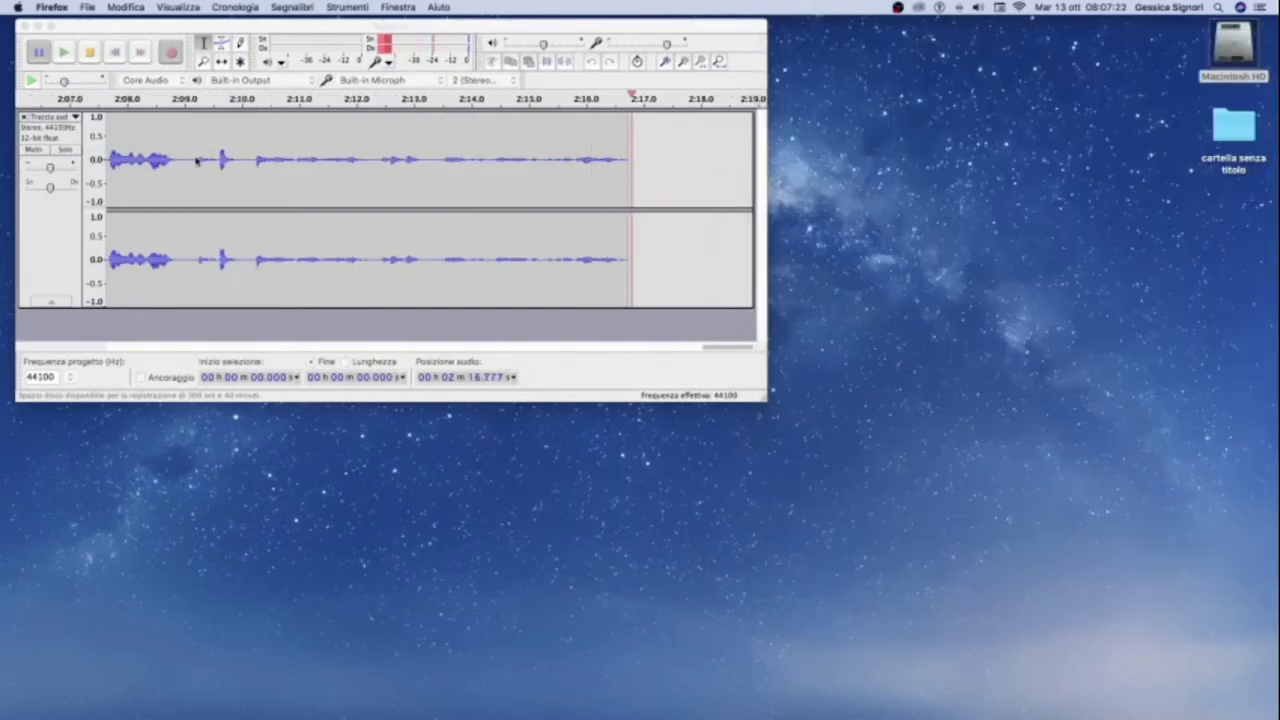
left_click(89, 55)
left_click(90, 54)
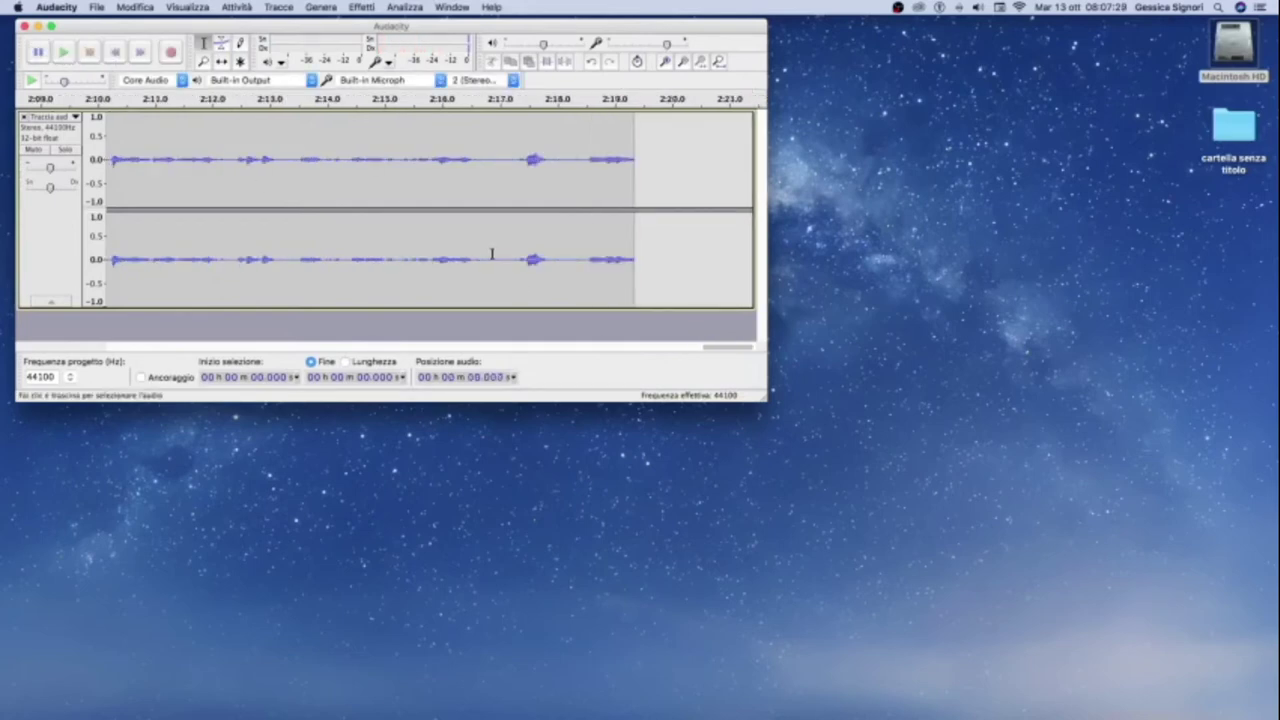
Step: Select the audio from about 6.85 s to 9.65 s near the start of the recorded track
left_click_drag(746, 347, 119, 361)
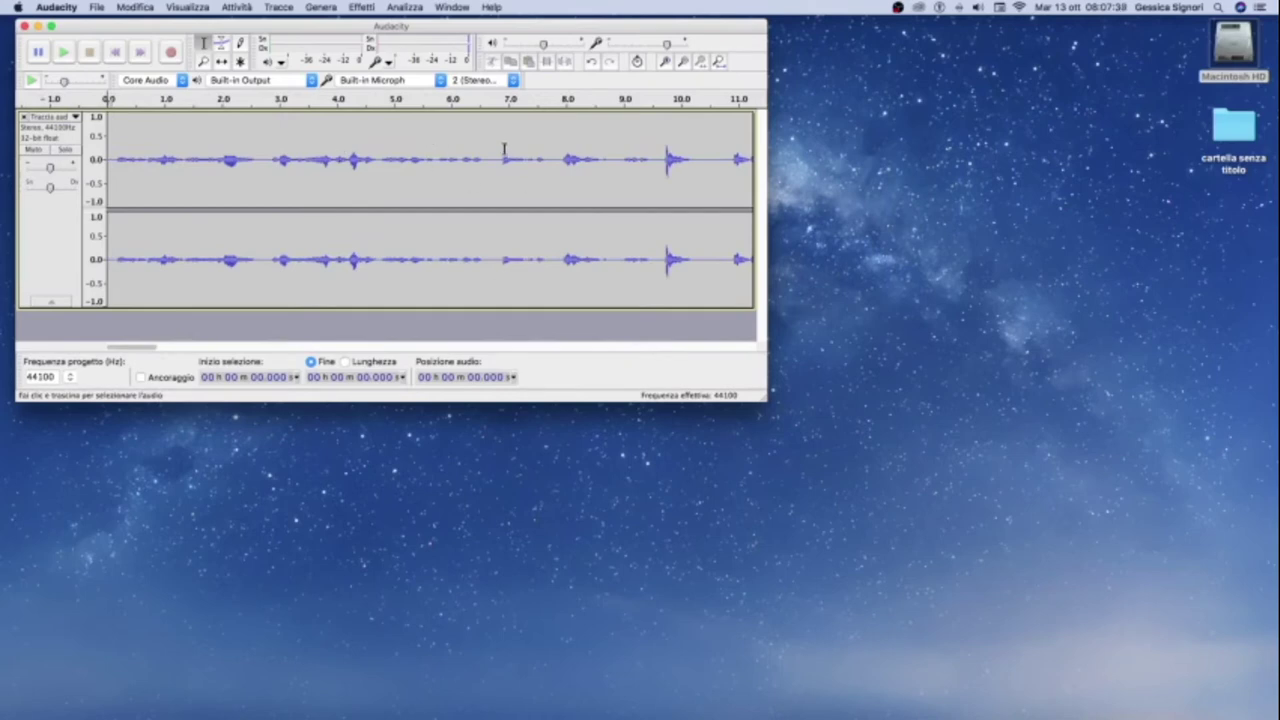
left_click_drag(503, 150, 660, 152)
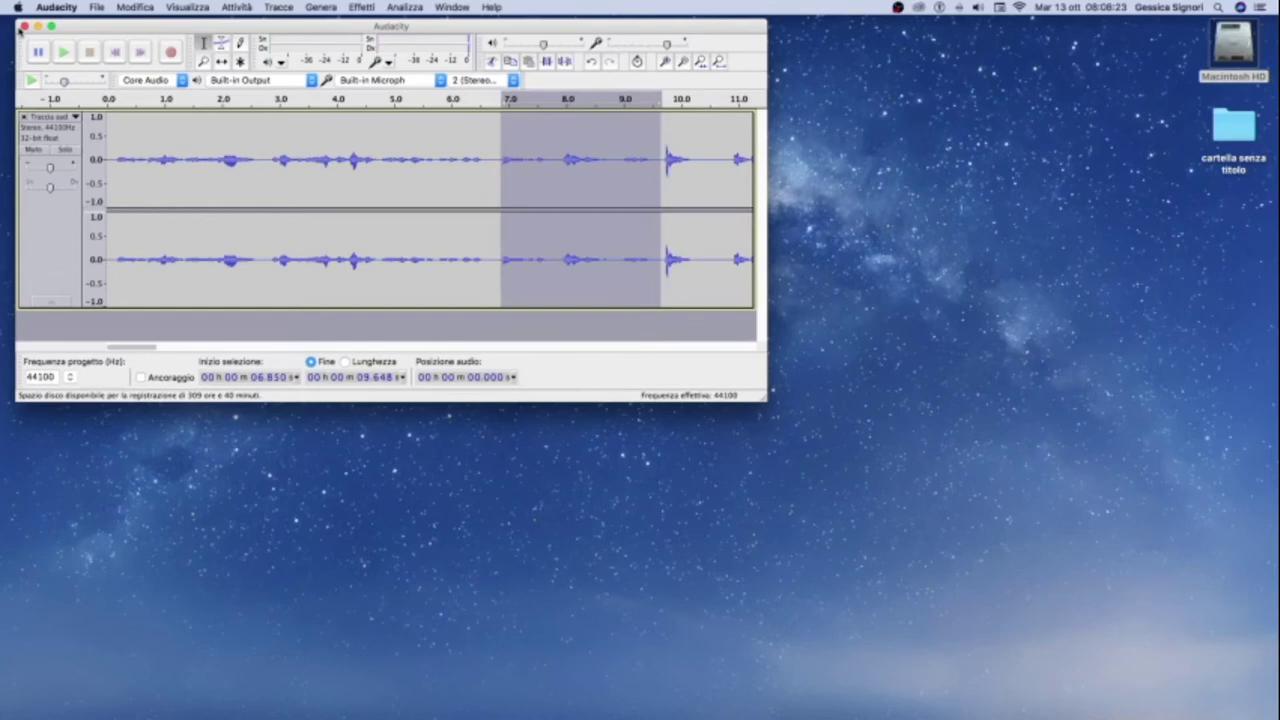
Step: Save the recording as an Audacity project named provadue on the Desktop and close the project
left_click(25, 26)
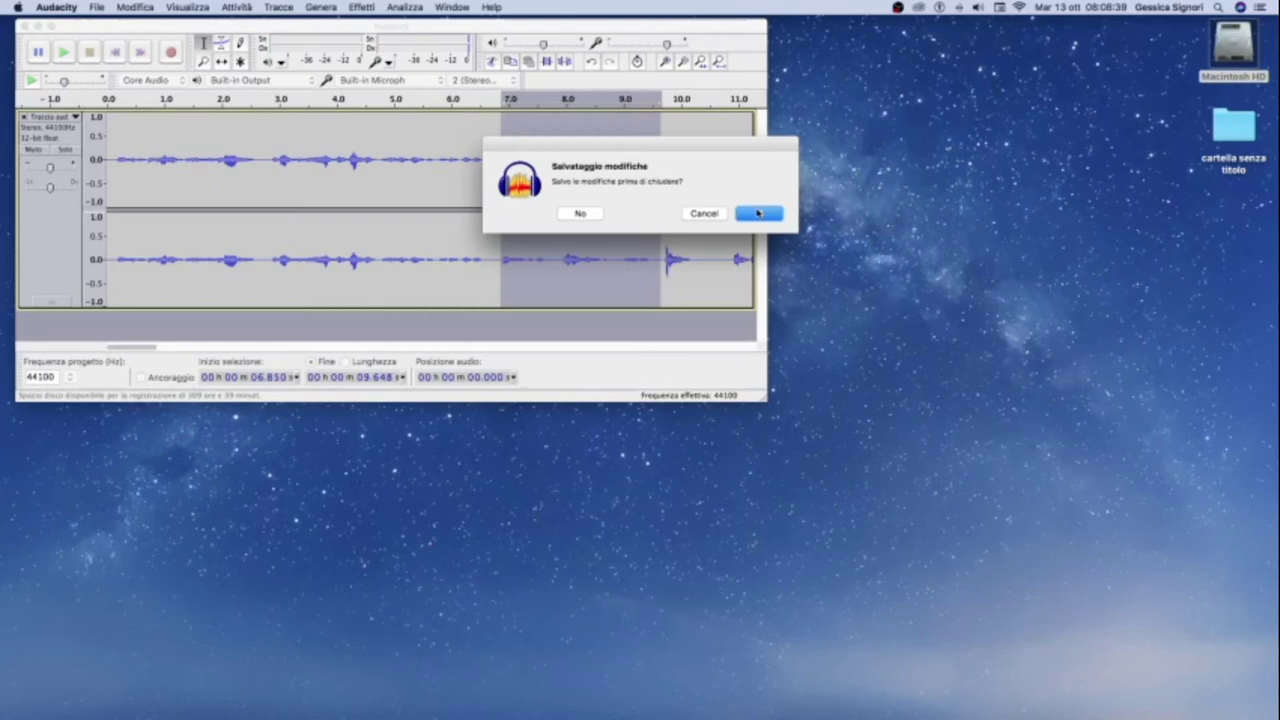
left_click(758, 213)
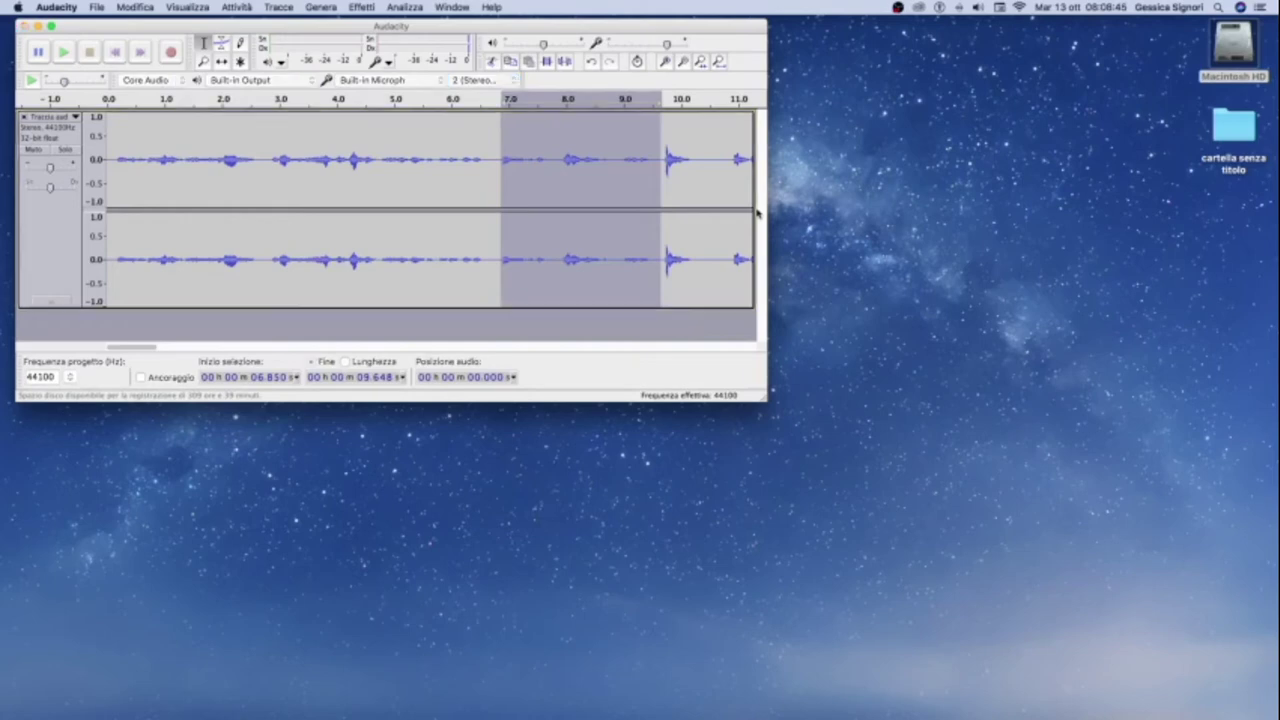
key("super+s")
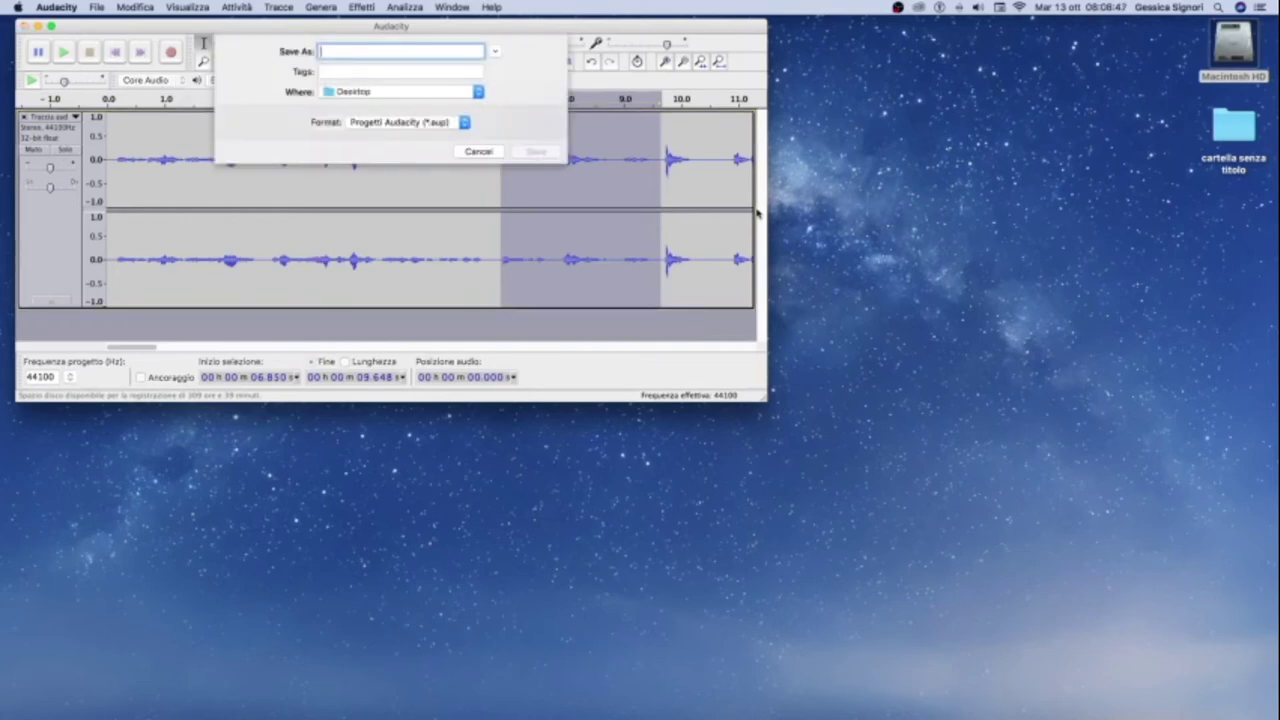
type("pro")
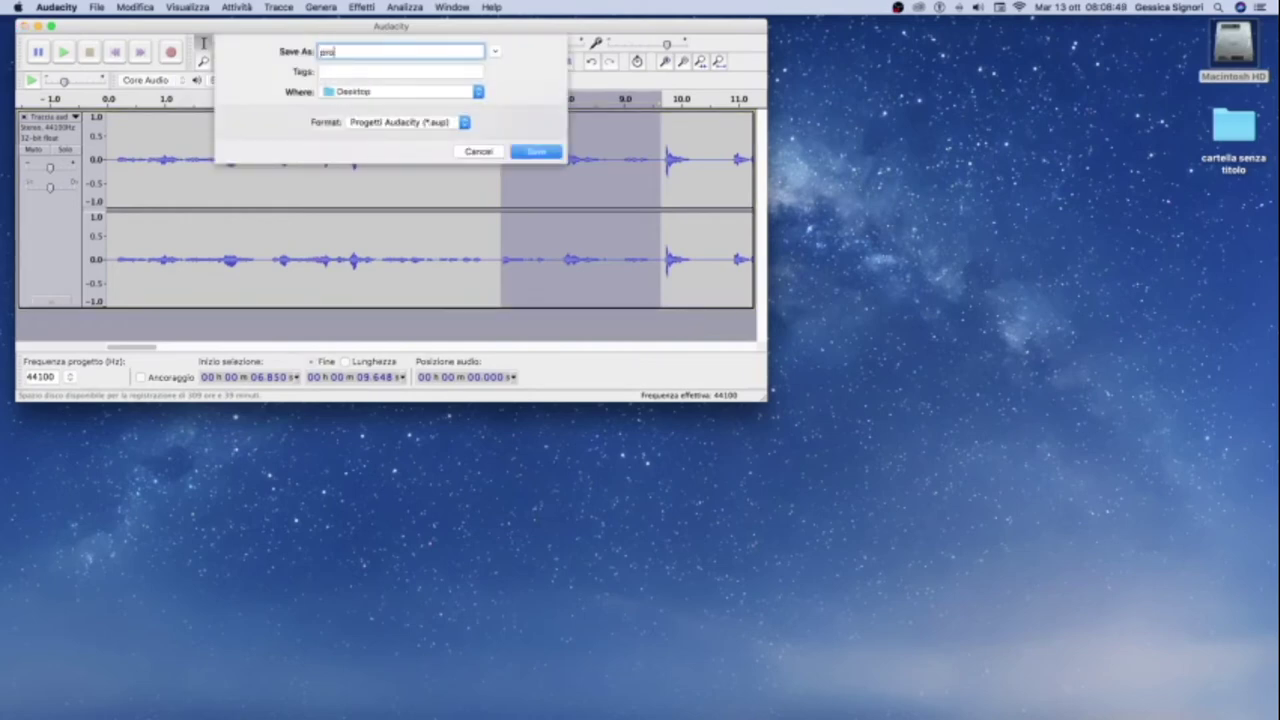
type("vadue")
left_click(536, 151)
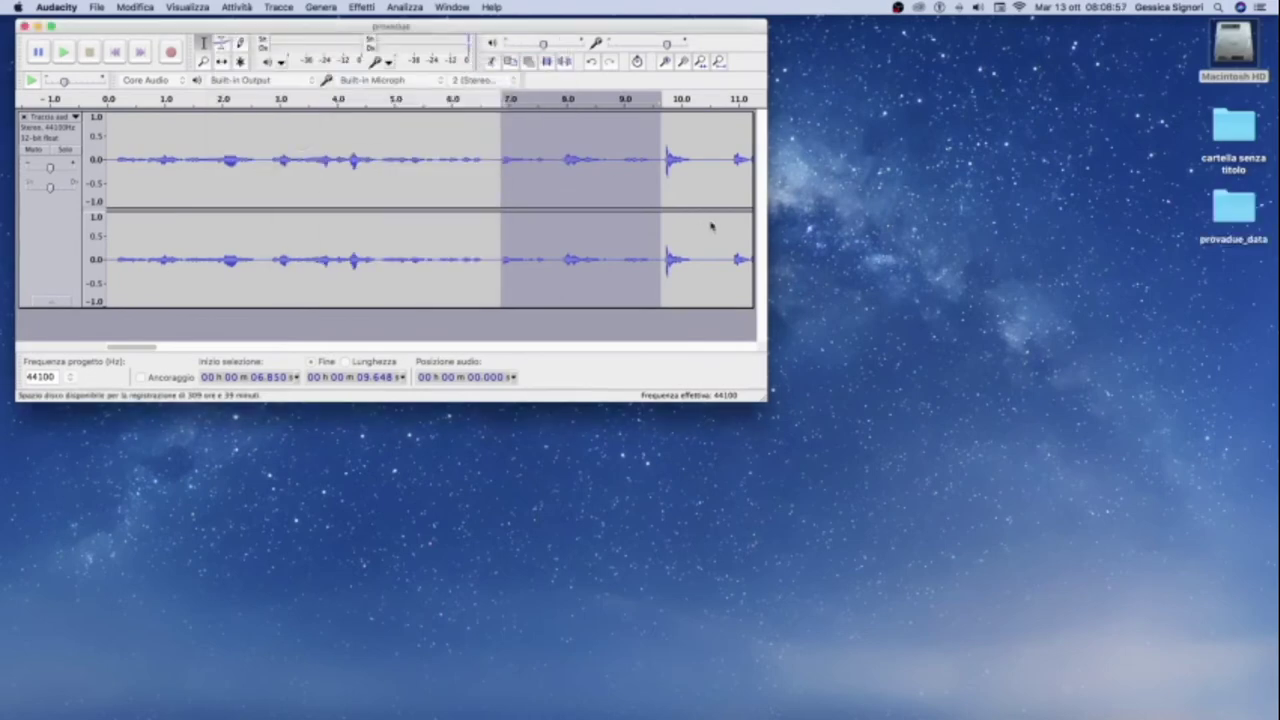
key("super+w")
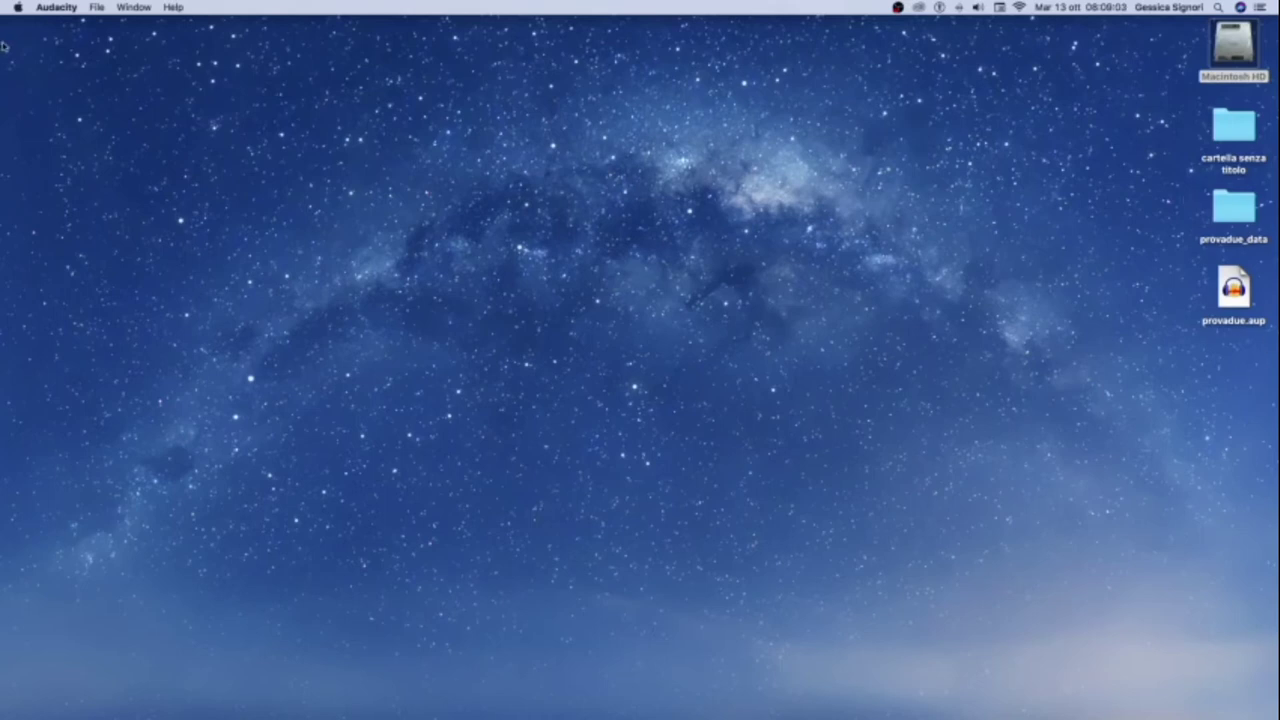
Step: Create a new empty project and start recording from the built-in microphone
left_click(96, 7)
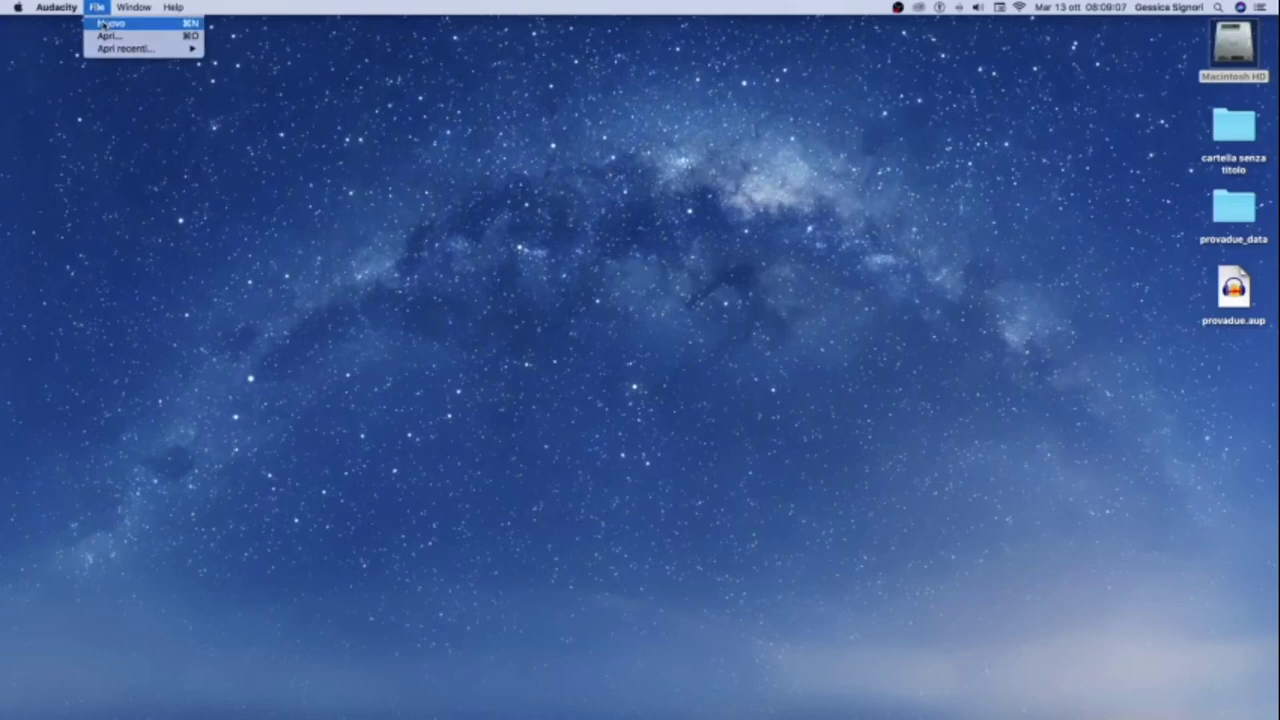
left_click(104, 22)
mouse_move(648, 25)
left_mouse_down()
mouse_move(662, 30)
mouse_move(651, 34)
left_mouse_up()
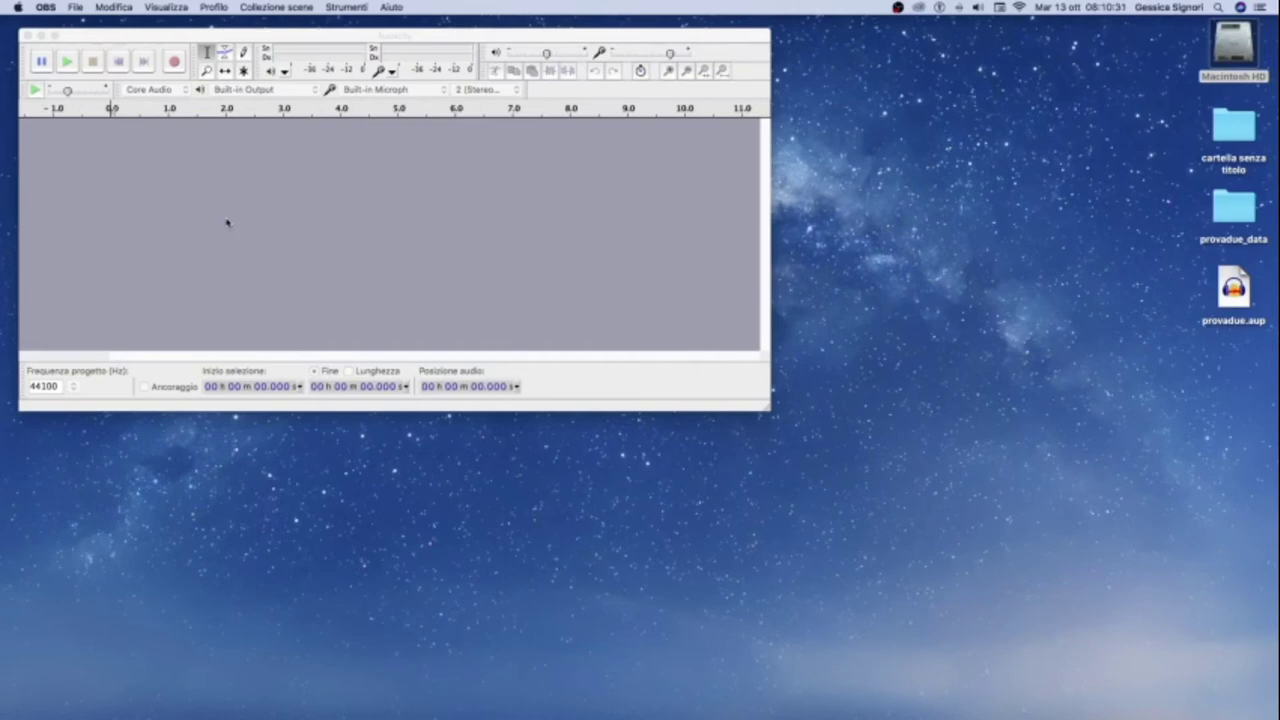
left_click(179, 64)
left_click(176, 62)
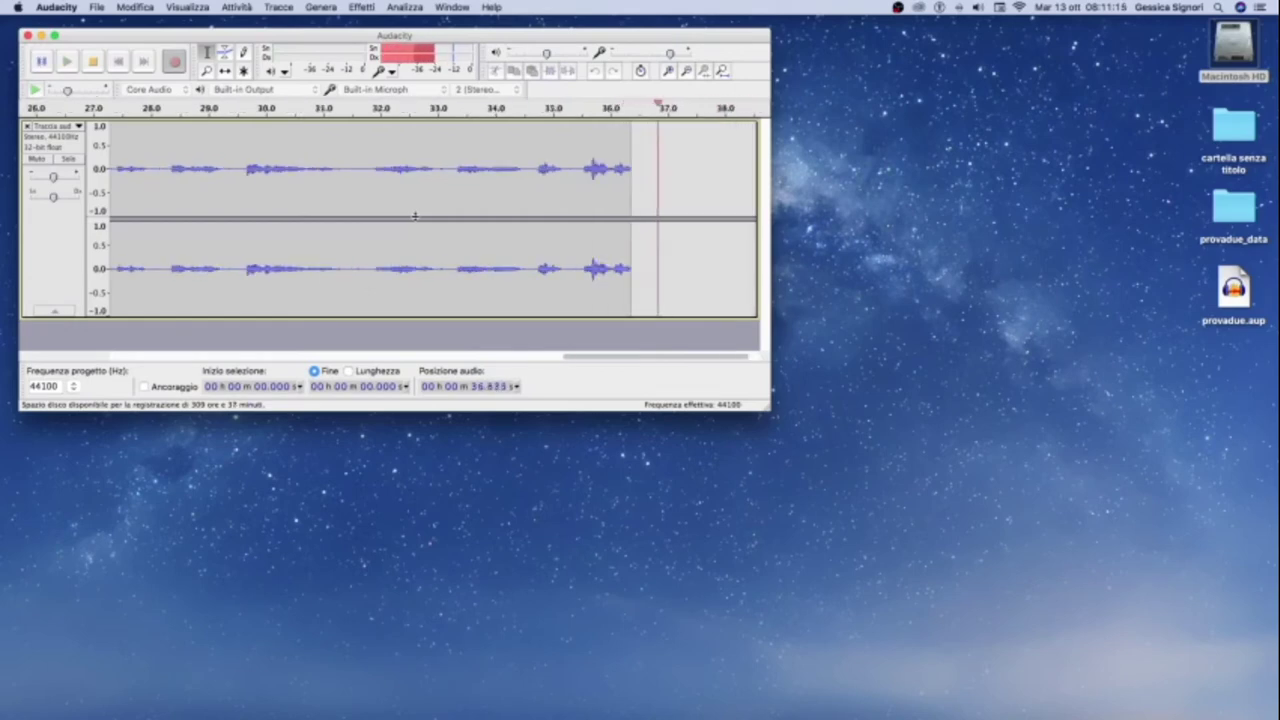
Step: Pause and resume the microphone recording several times, and end it with a complete stop
key("p")
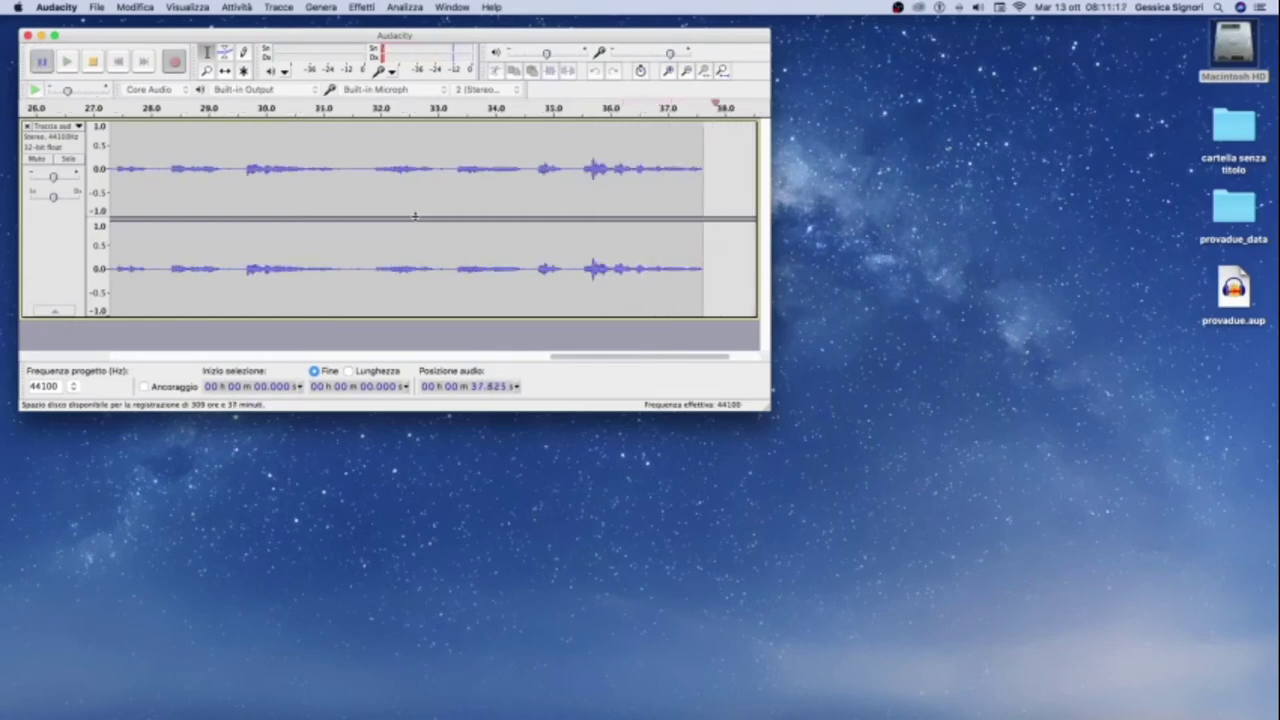
key("p")
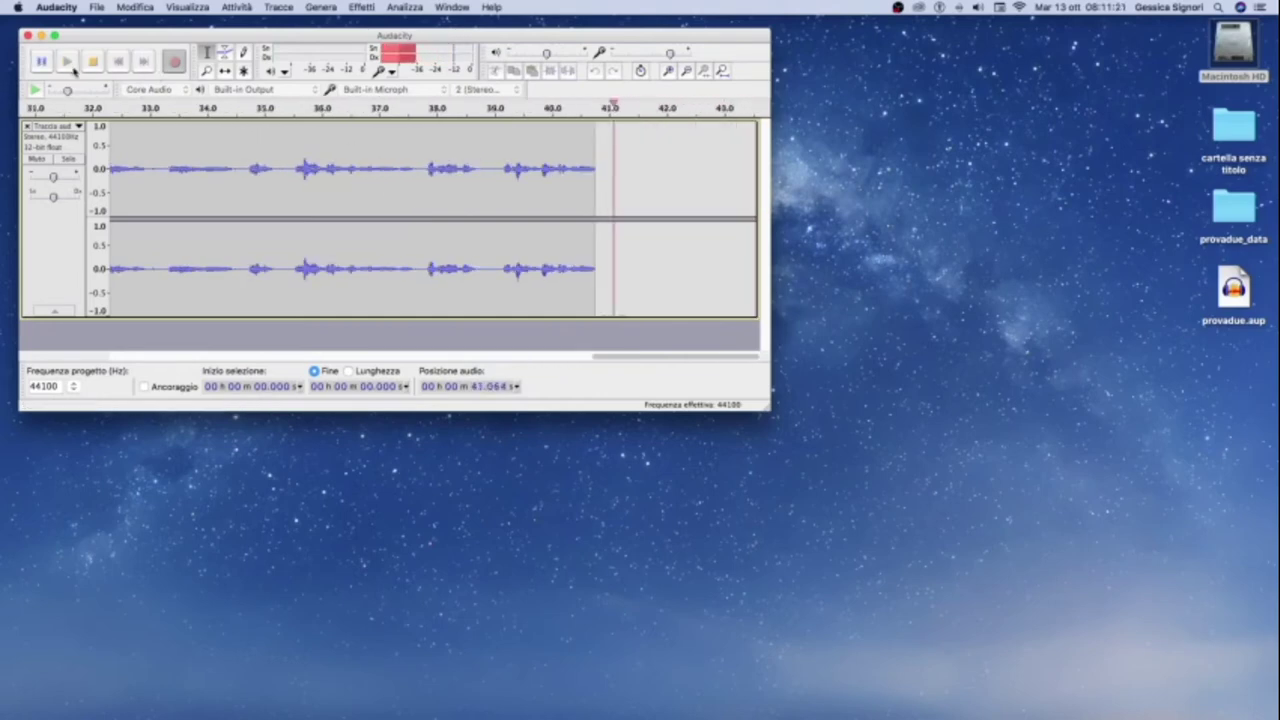
key("p")
key("p")
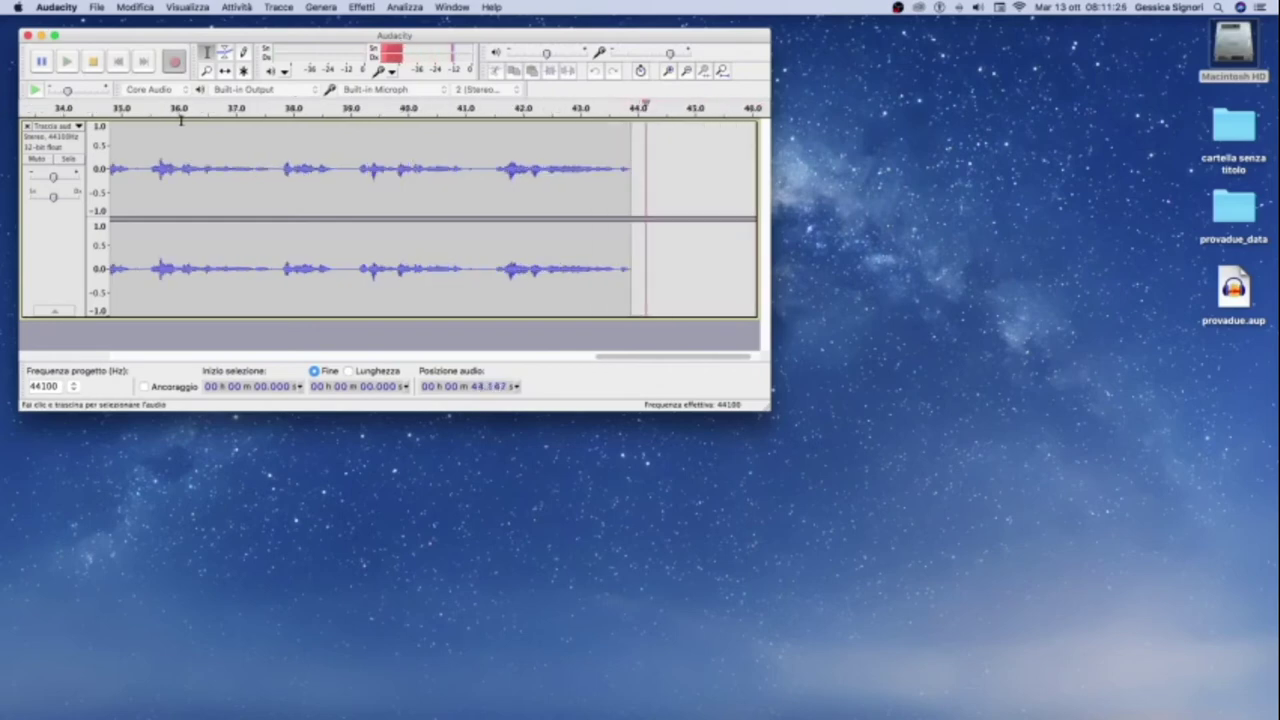
key("p")
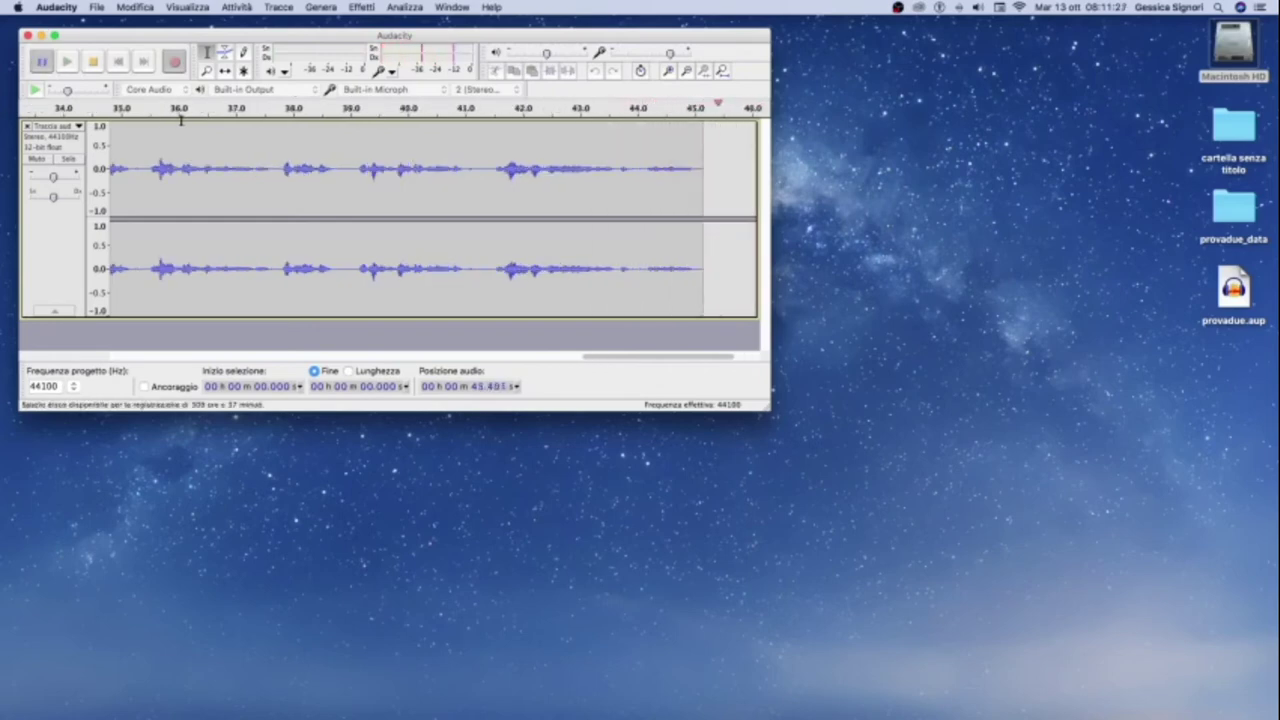
key("p")
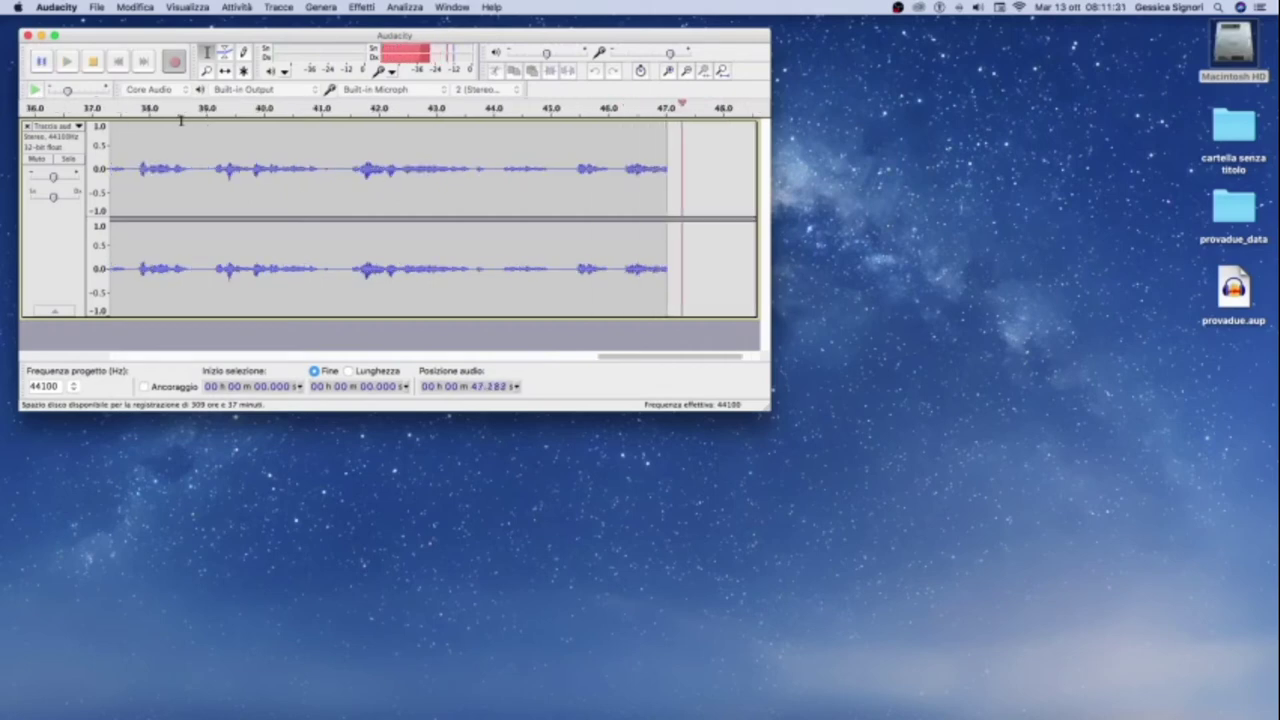
key("p")
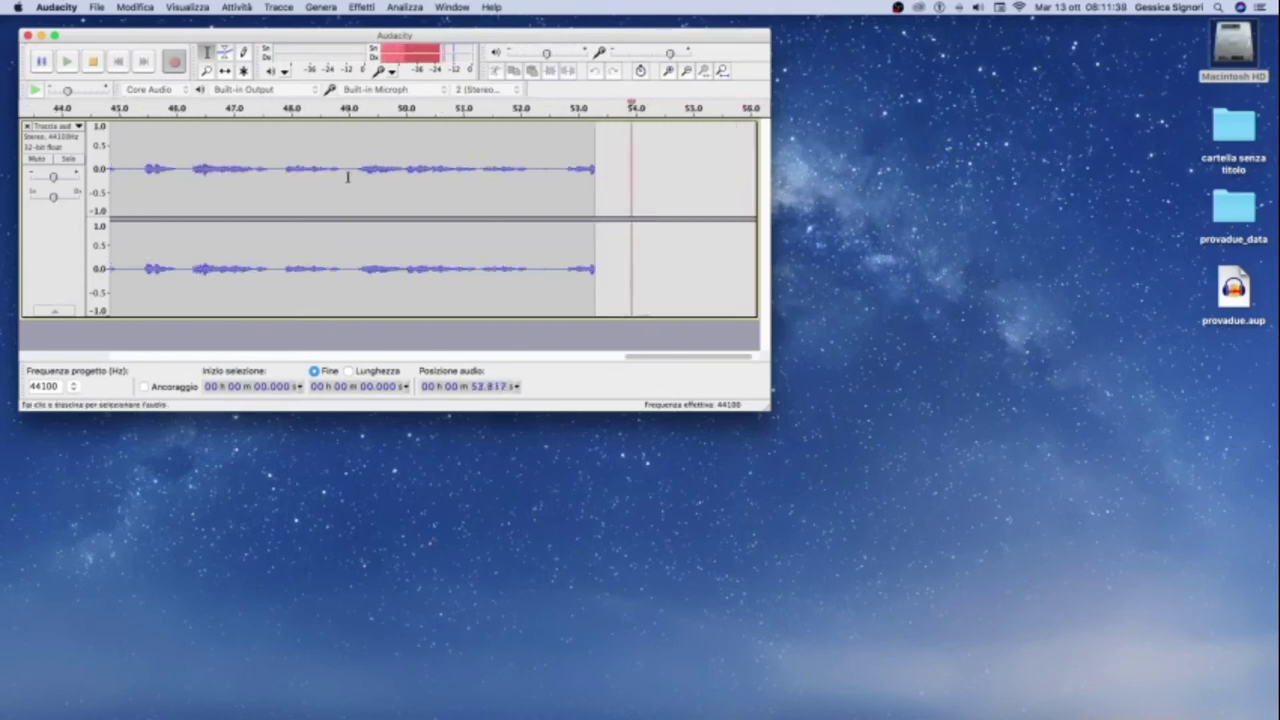
key("space")
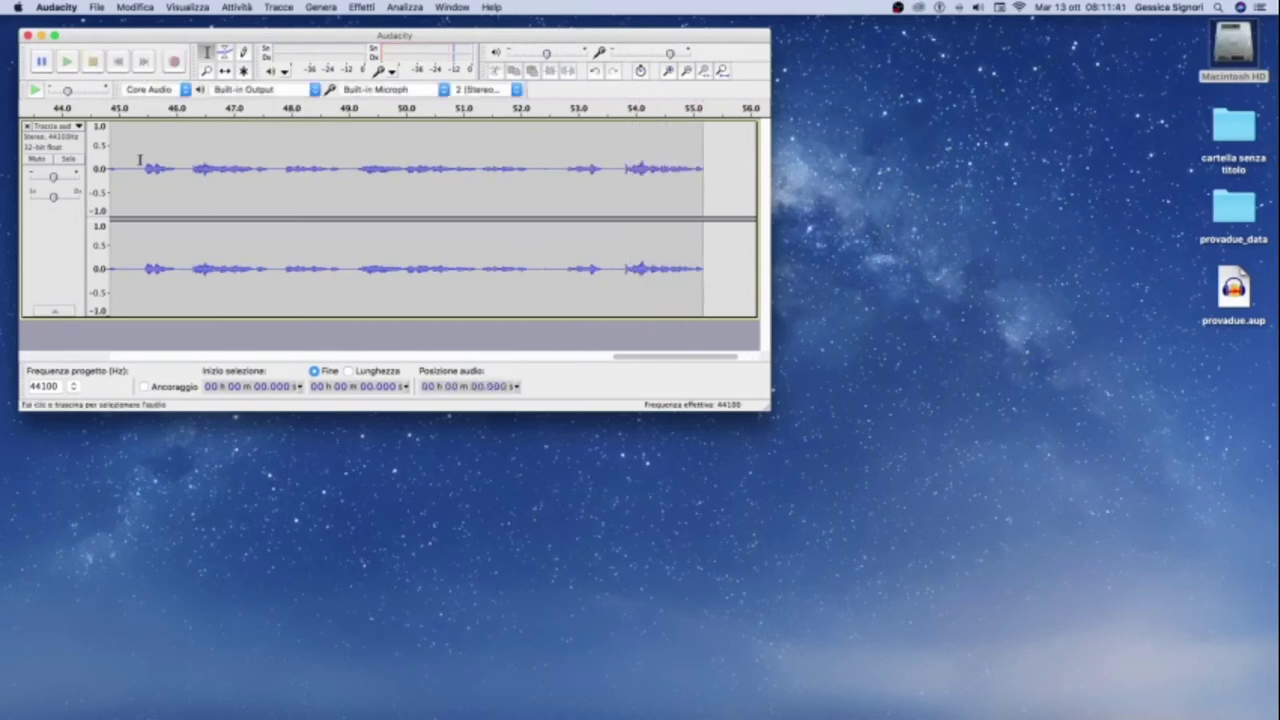
Step: Select the quiet gap before the sound near 45.5 s, from about 44.931 s to 45.439 s
left_click_drag(143, 166, 116, 172)
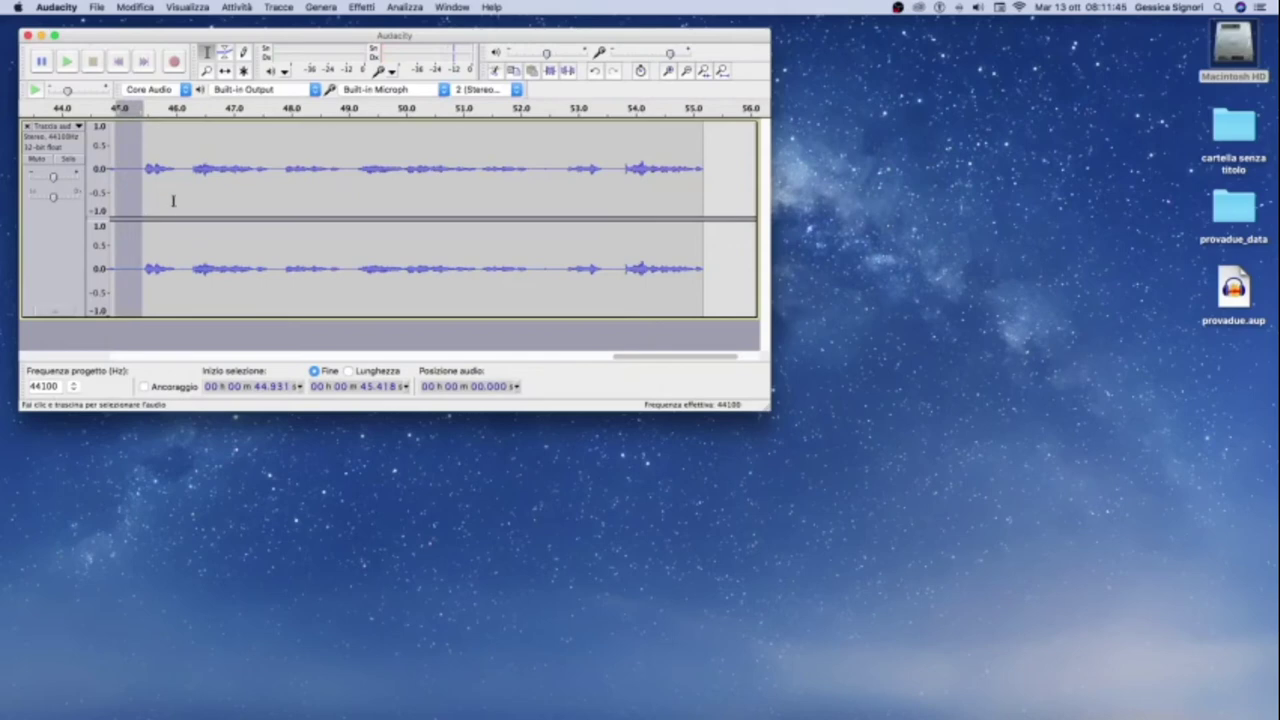
left_click(668, 70)
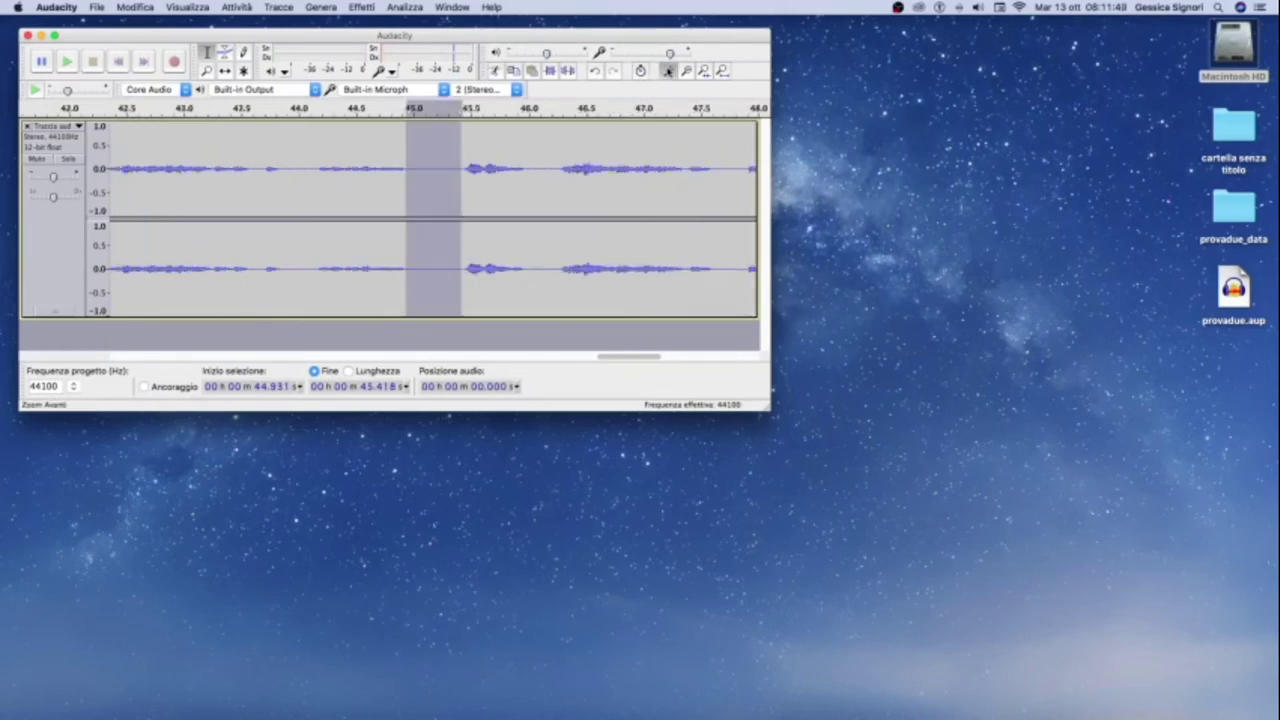
left_click(668, 70)
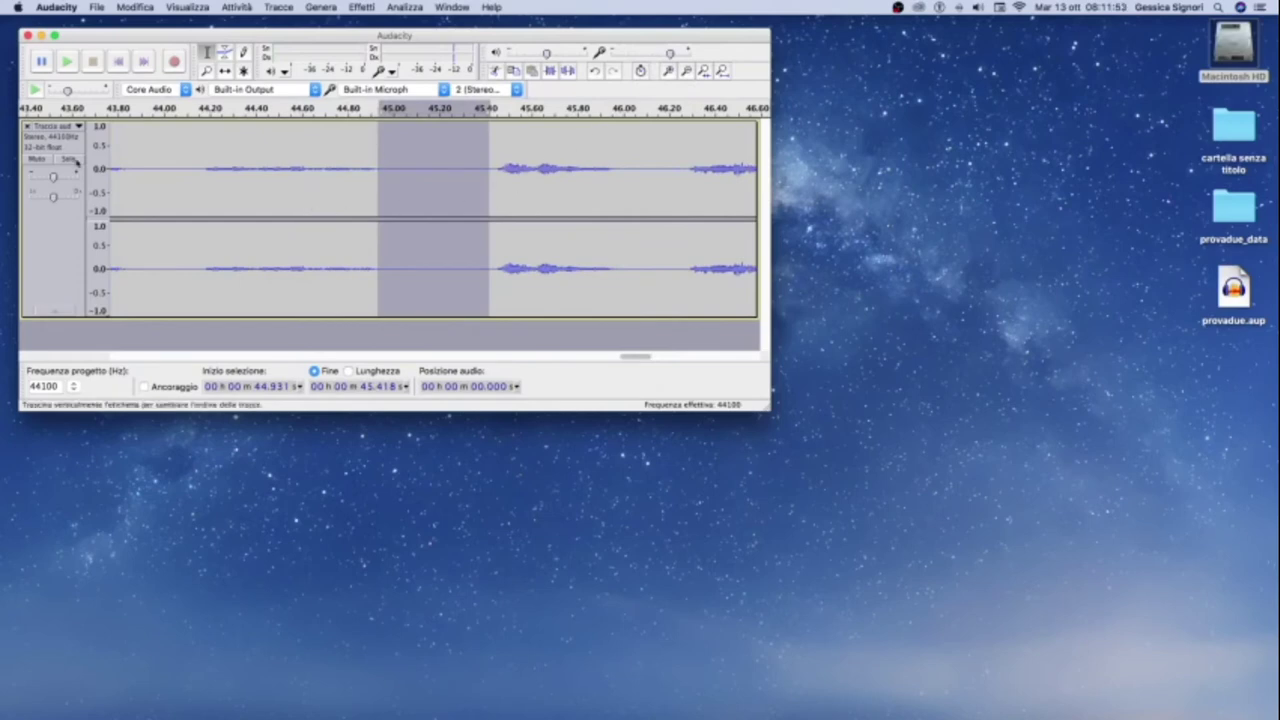
left_click_drag(484, 169, 493, 166)
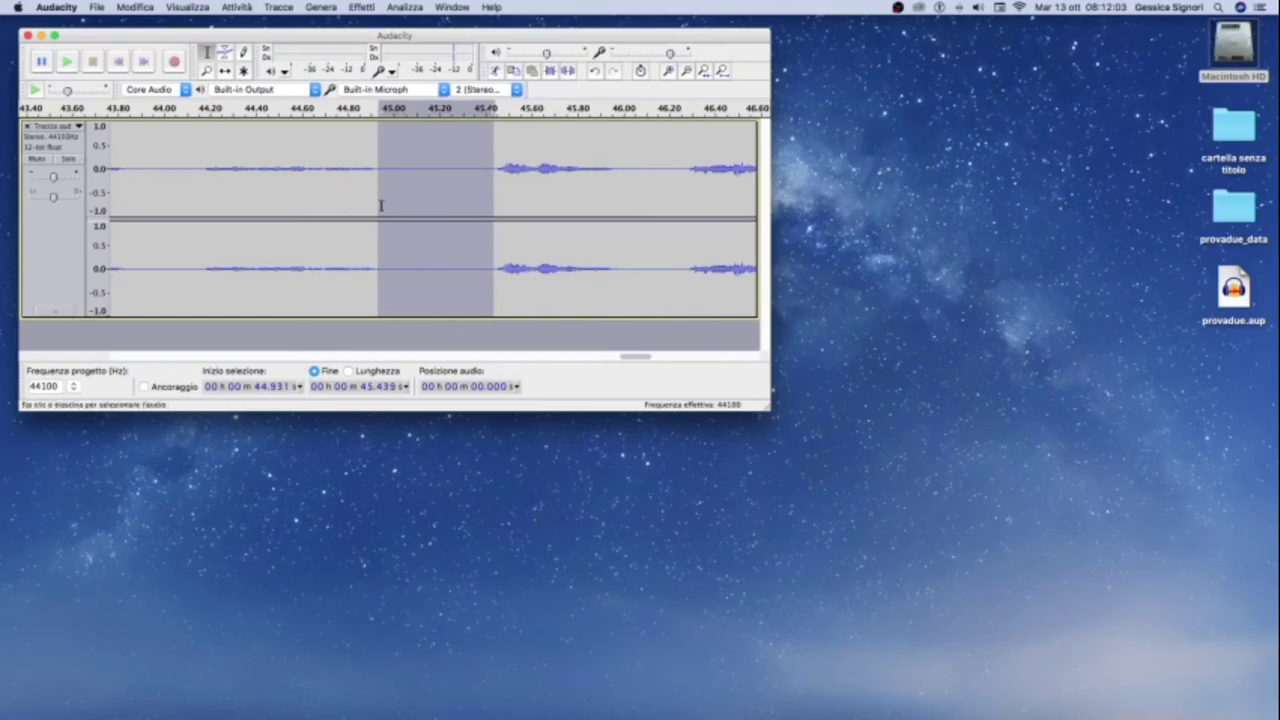
Step: Amplify the selected quiet gap by 12 dB and repeat the Amplify effect on it
left_click(370, 8)
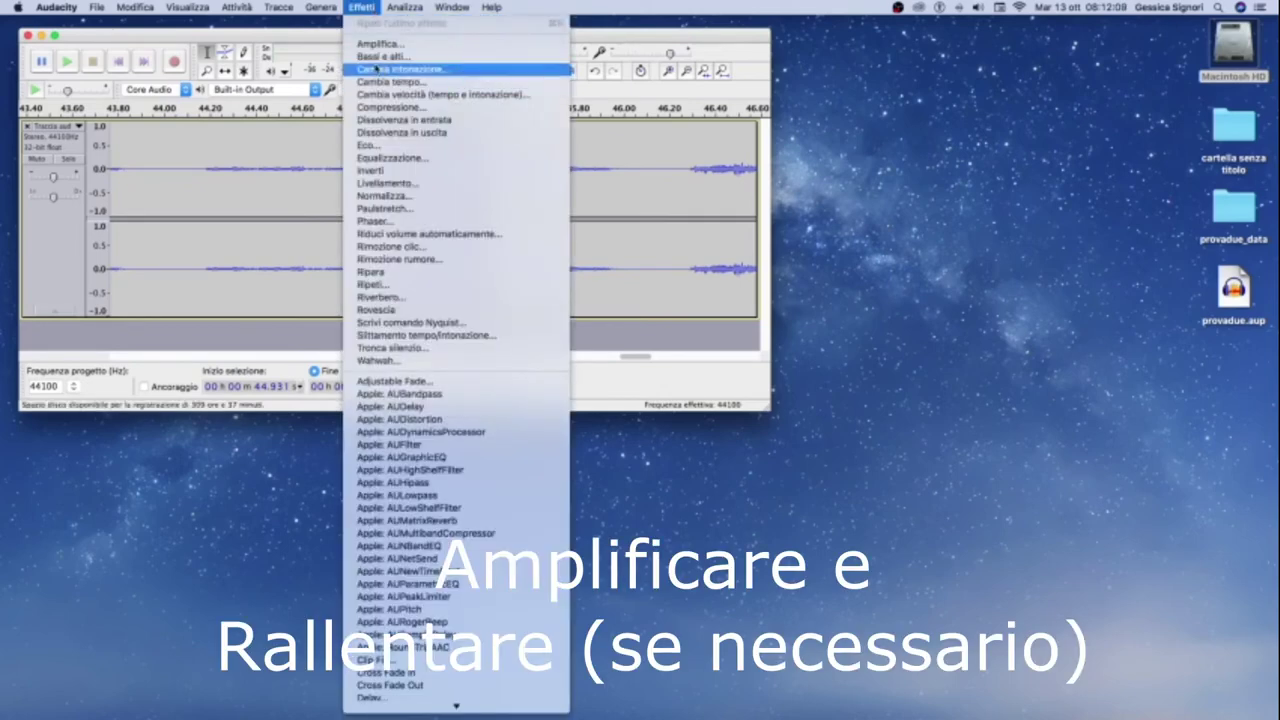
left_click(380, 44)
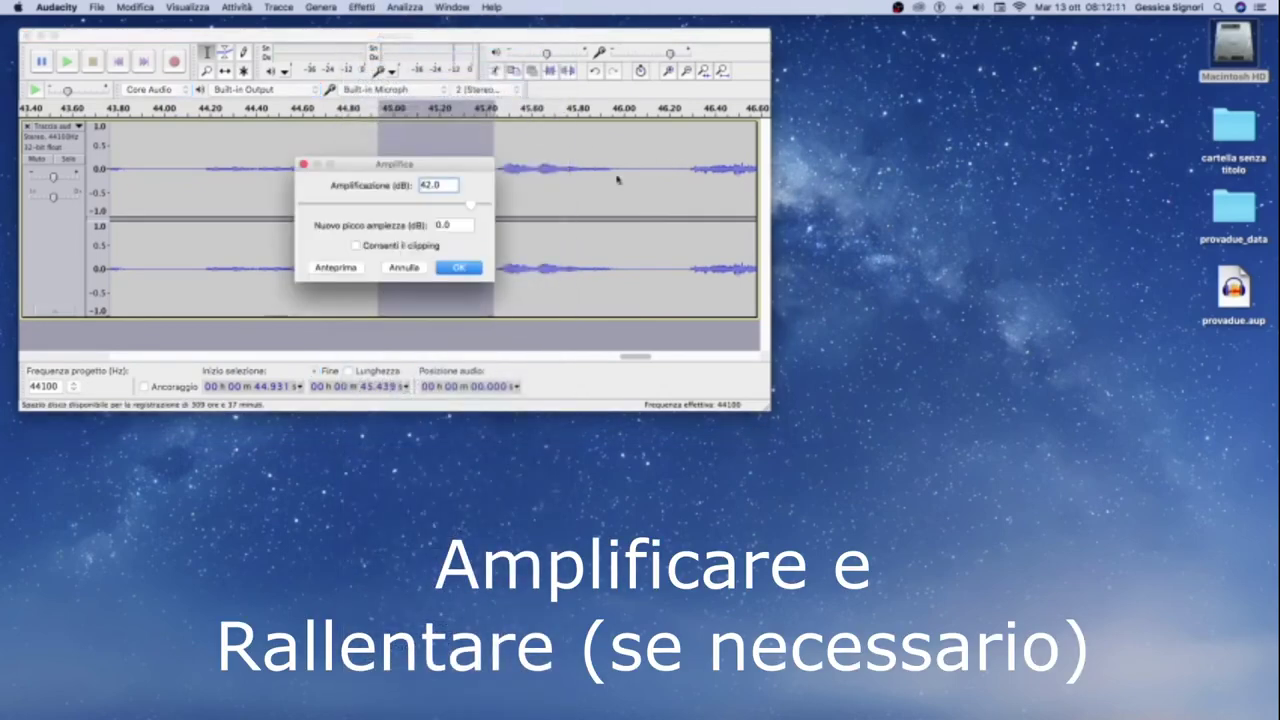
left_click_drag(470, 205, 417, 226)
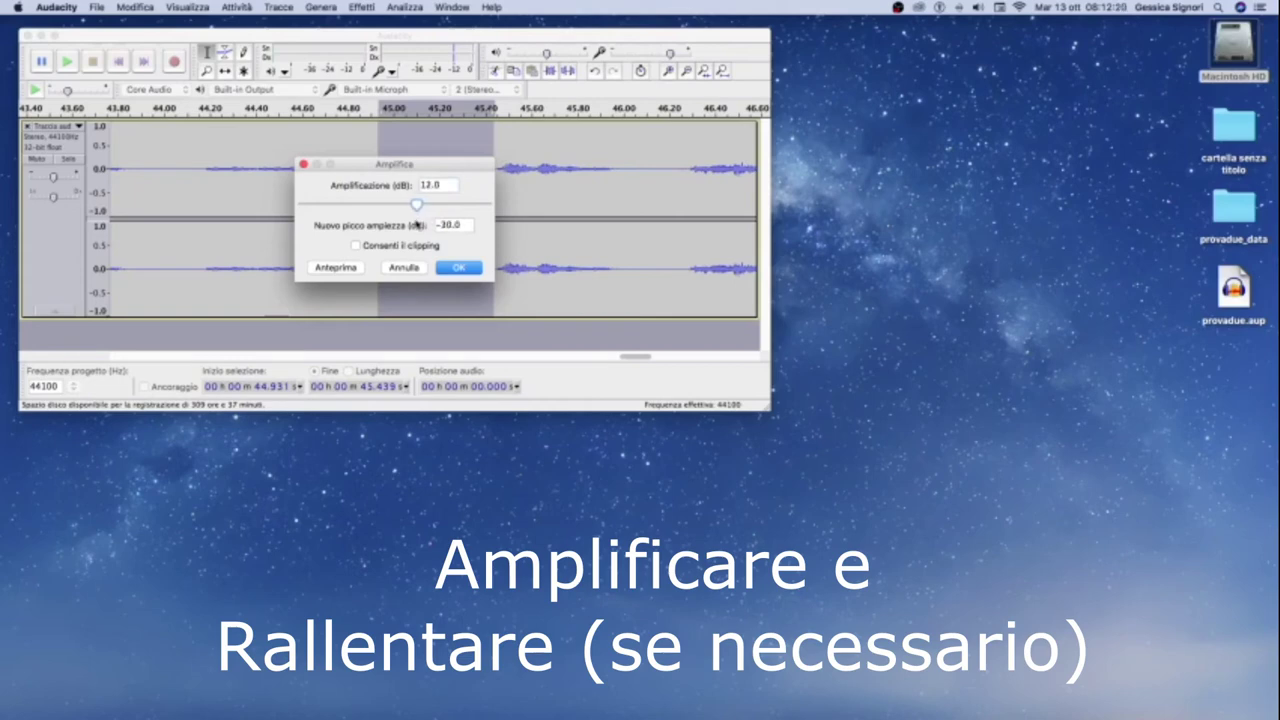
left_click(466, 270)
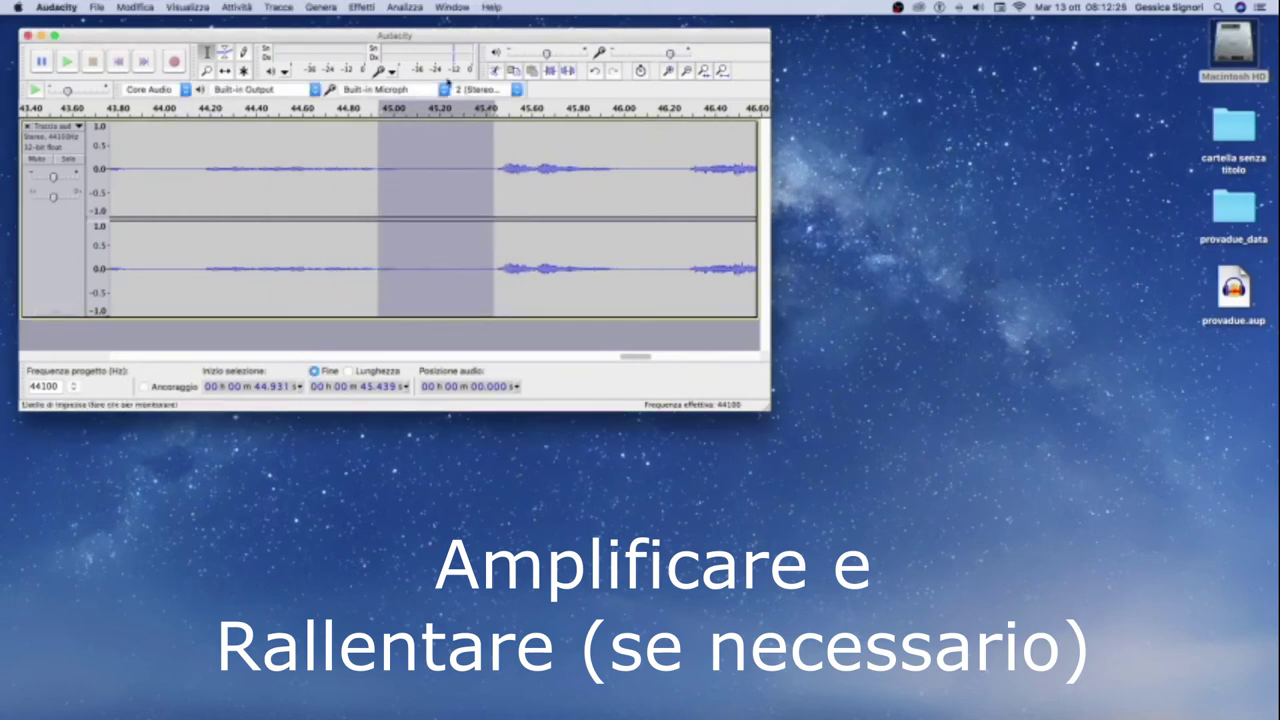
left_click(362, 7)
left_click(368, 25)
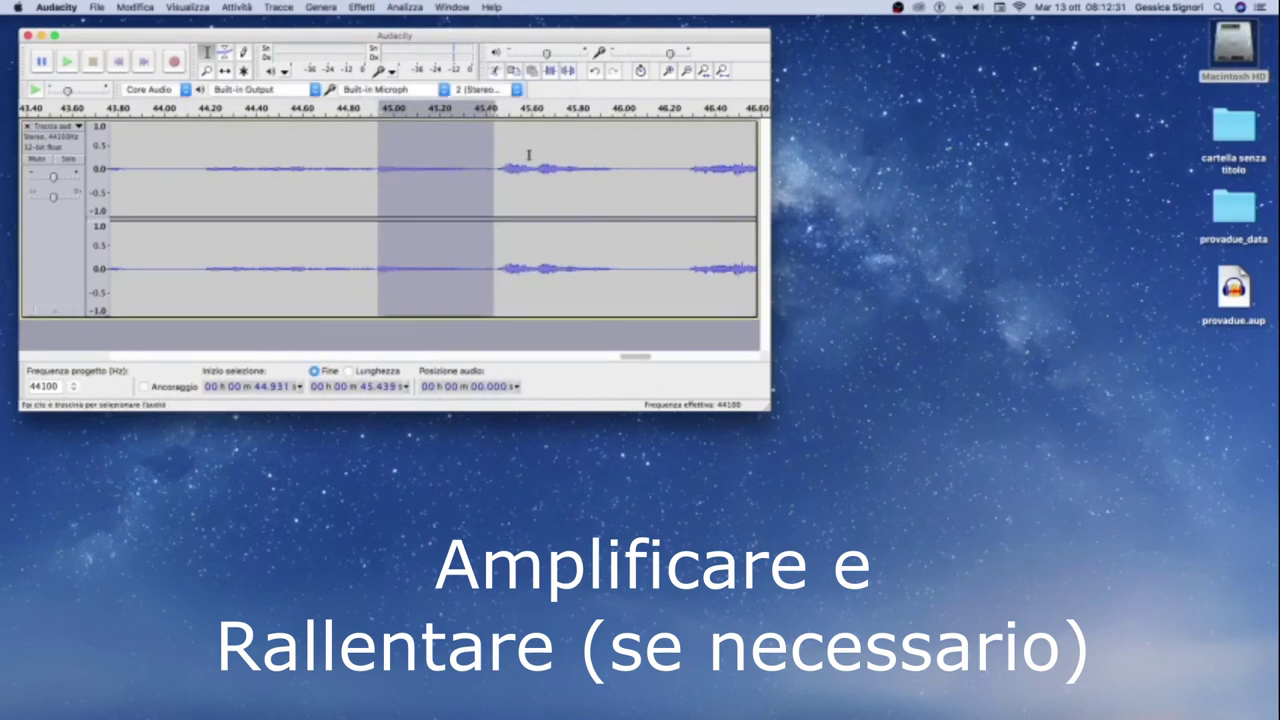
Step: Extend the end of the selection to about 45.456 s and play the selected audio
left_click_drag(492, 140, 494, 138)
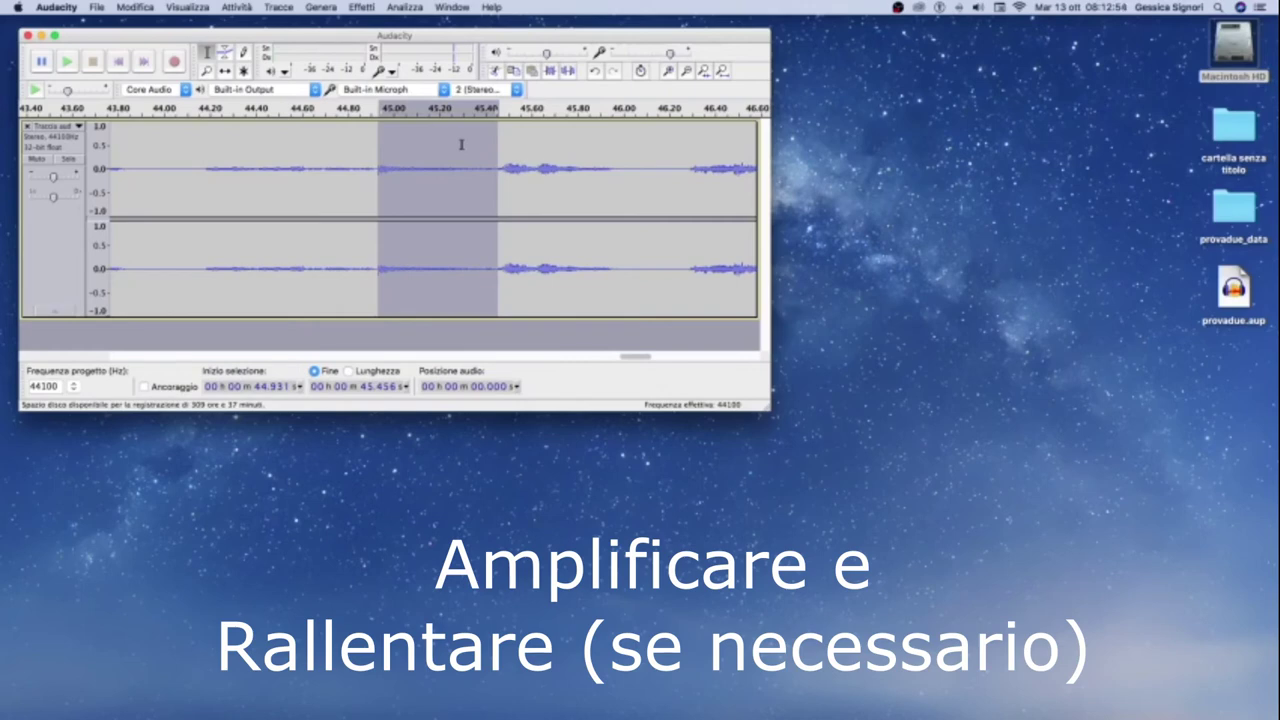
key("space")
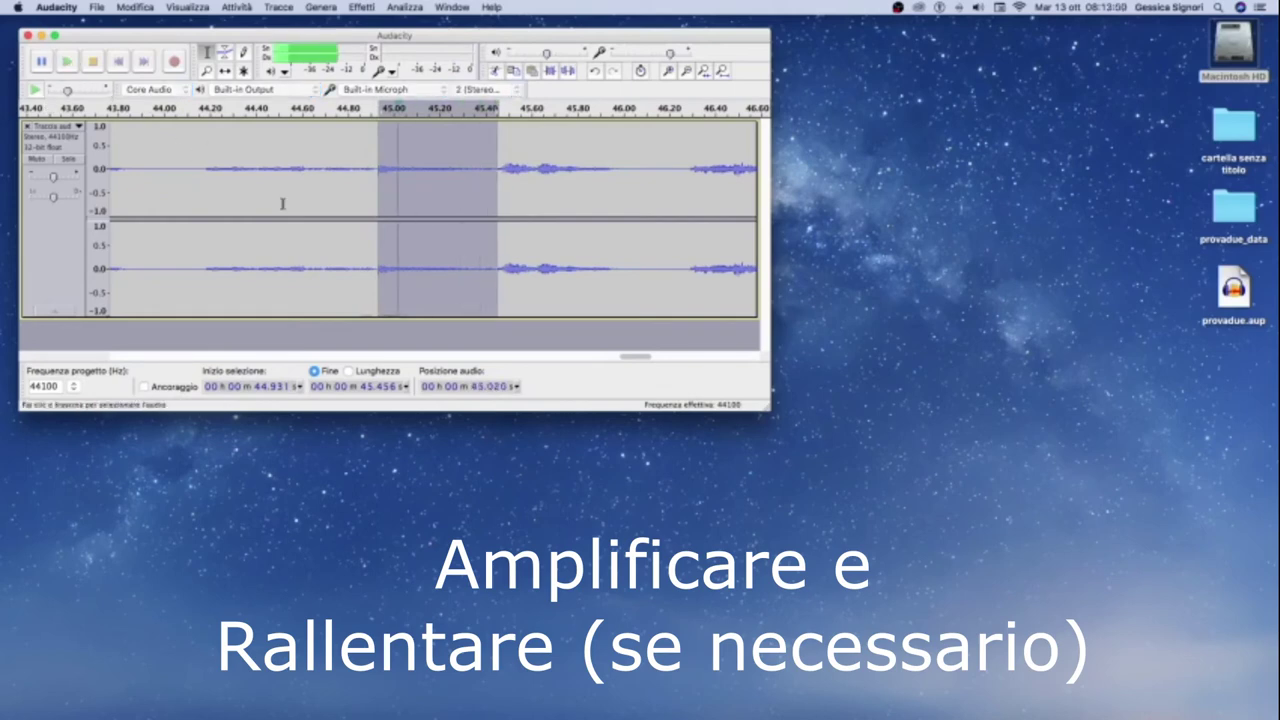
Step: Repeat the last Amplify effect on the extended selection and play the amplified audio
left_click(362, 8)
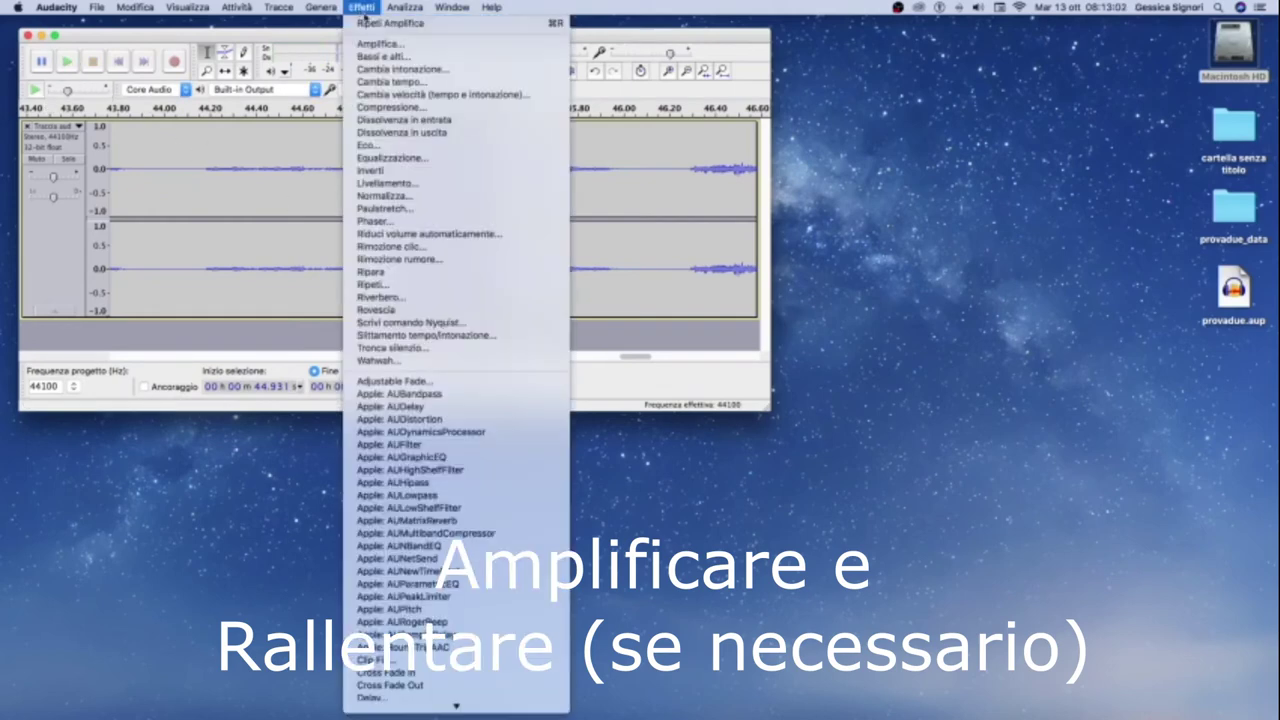
left_click(372, 26)
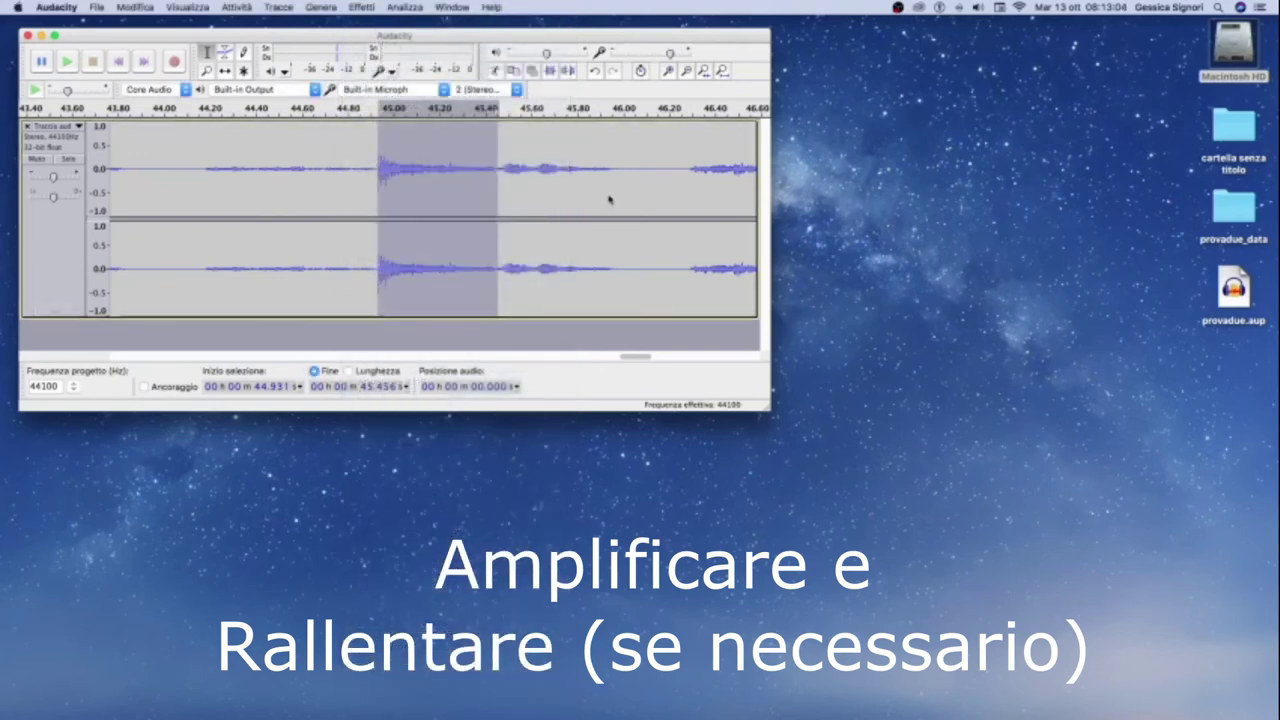
left_click(67, 61)
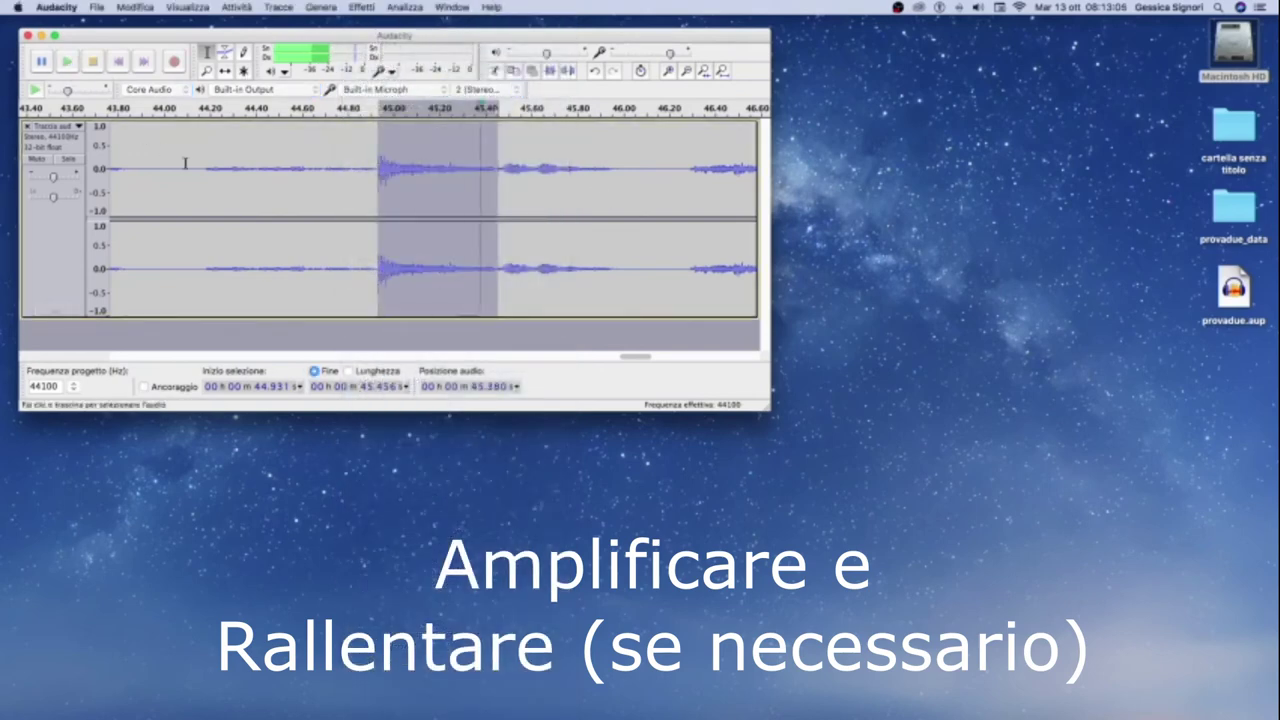
Step: Slow down the amplified selection with the Change Tempo effect and play the slowed audio
key("space")
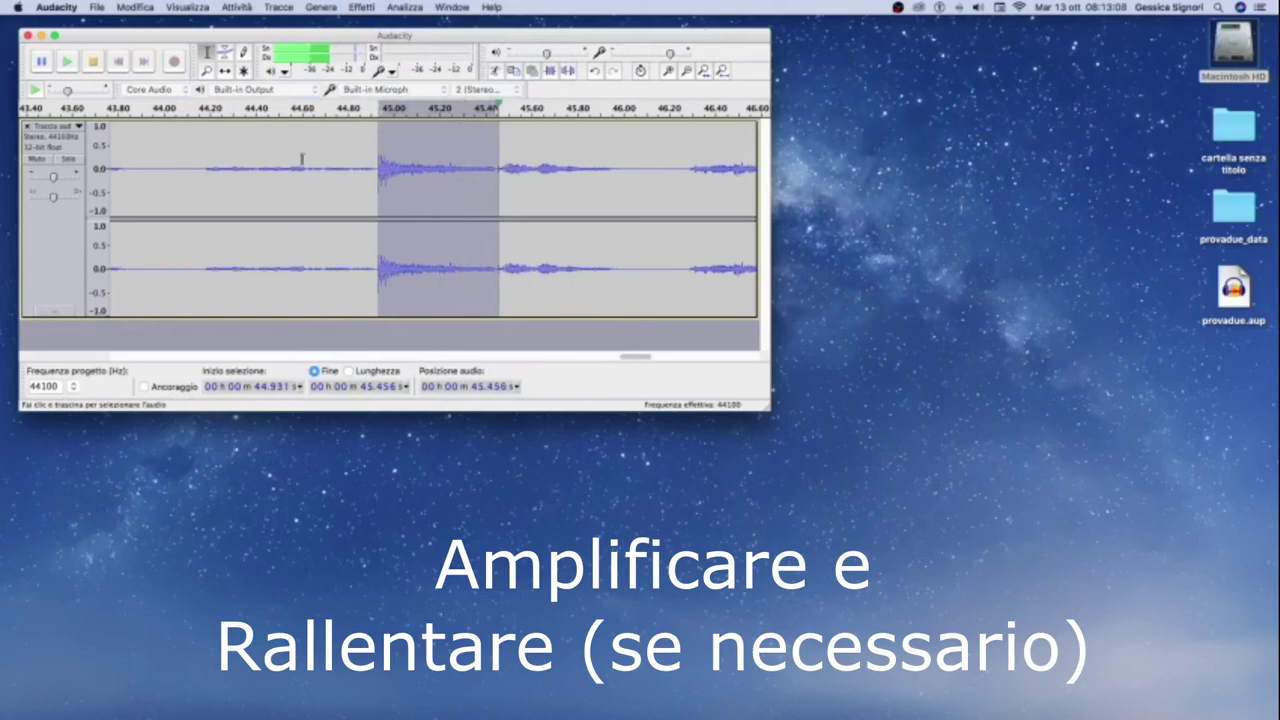
left_click(370, 8)
left_click(370, 8)
left_click(372, 8)
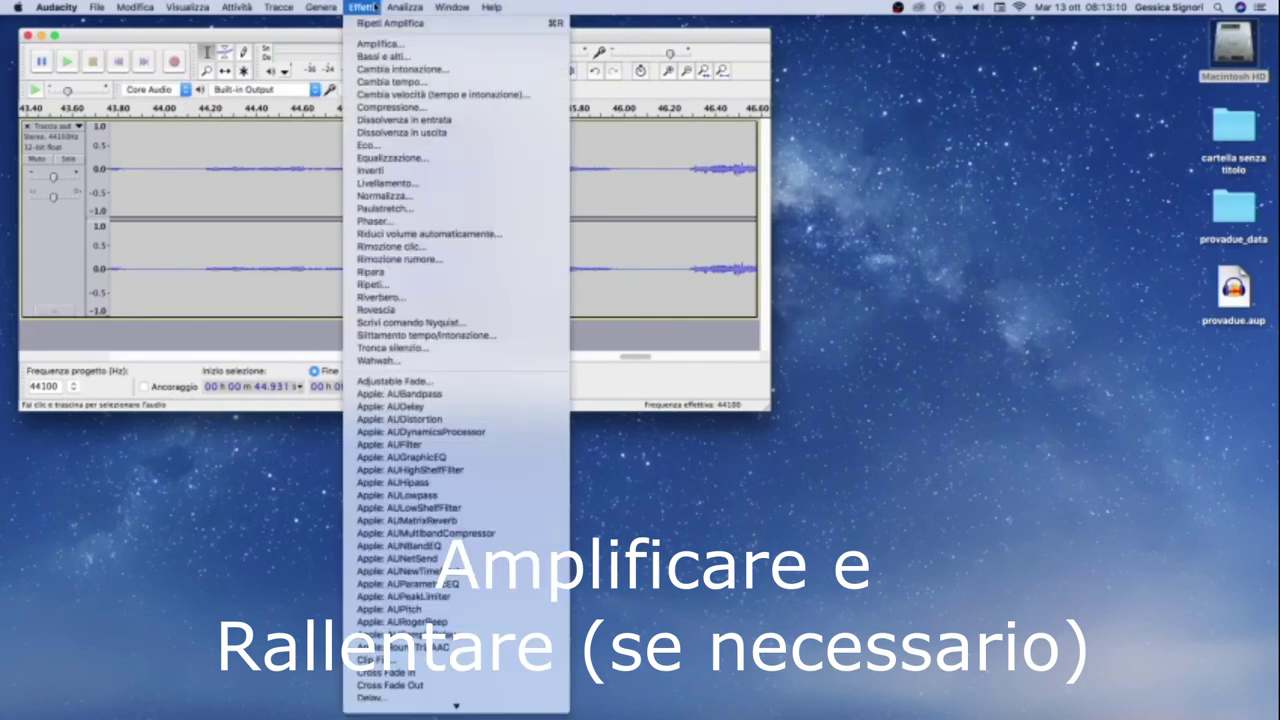
left_click(390, 81)
left_click_drag(396, 214, 372, 214)
left_click(478, 281)
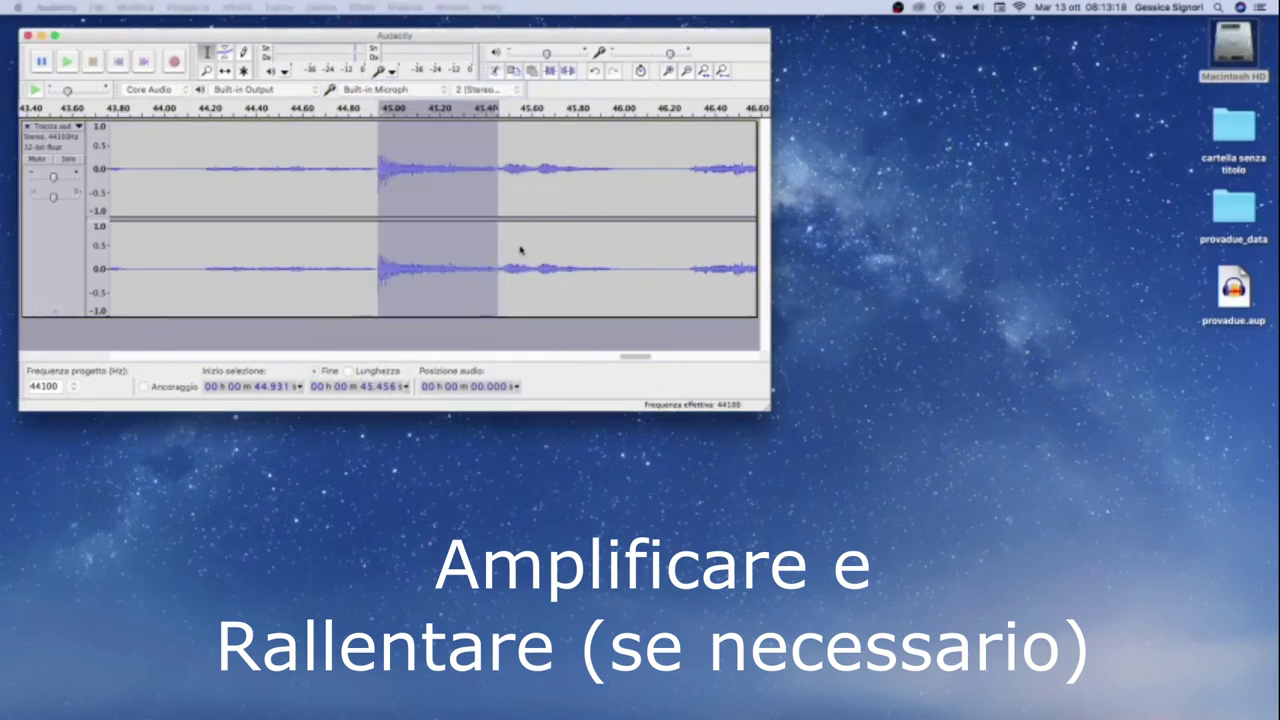
left_click(70, 65)
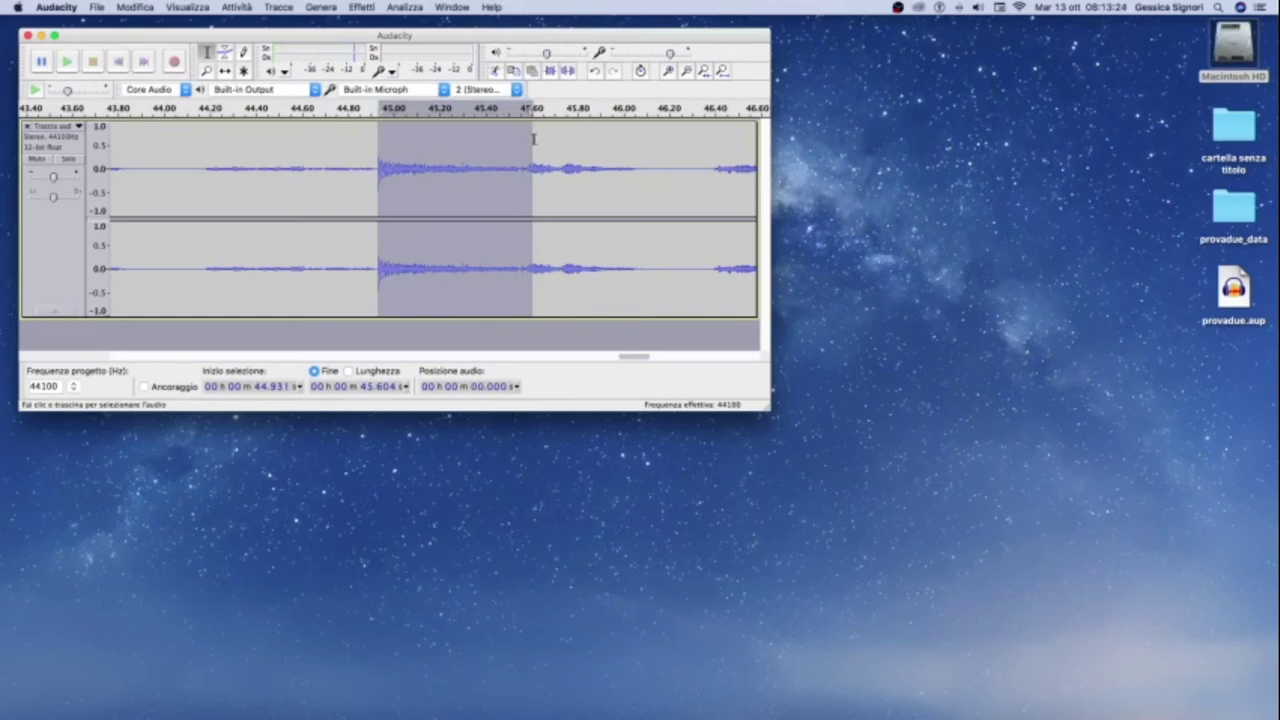
Step: Reselect the slowed gap from about 44.916 s to 45.546 s, ending before the following sound, and play it
left_click(527, 145)
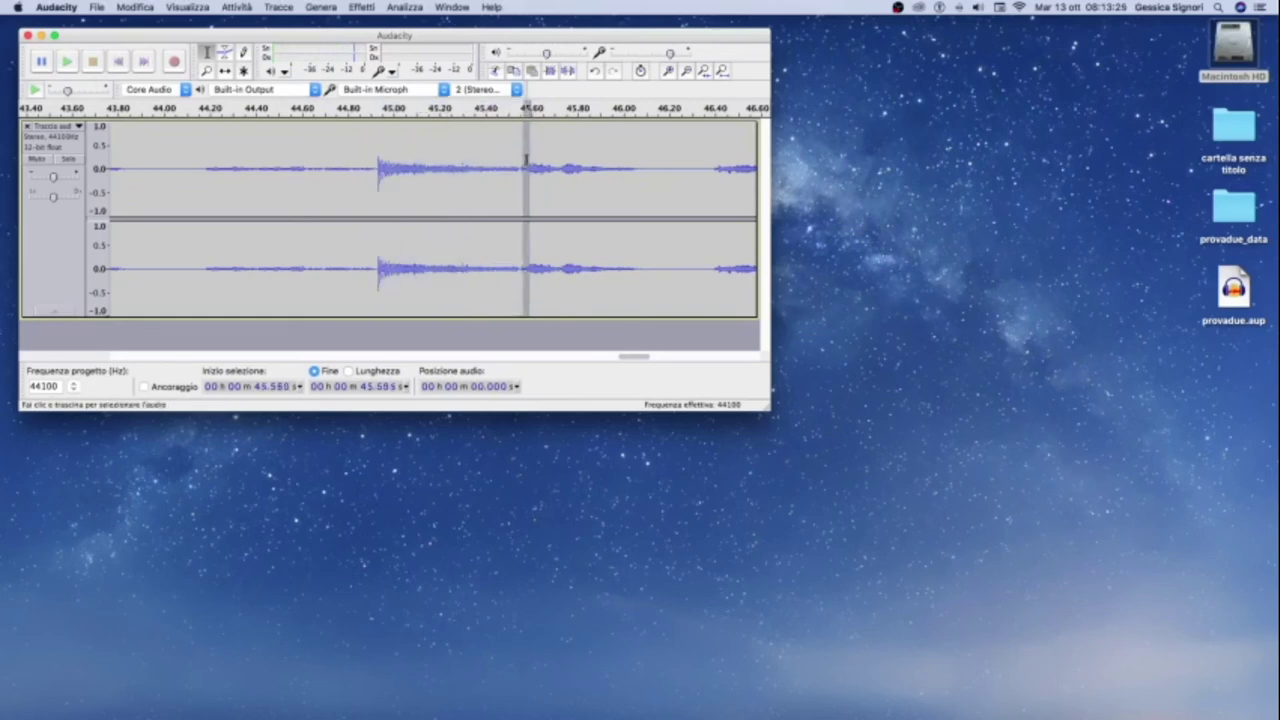
left_click_drag(520, 165, 375, 251)
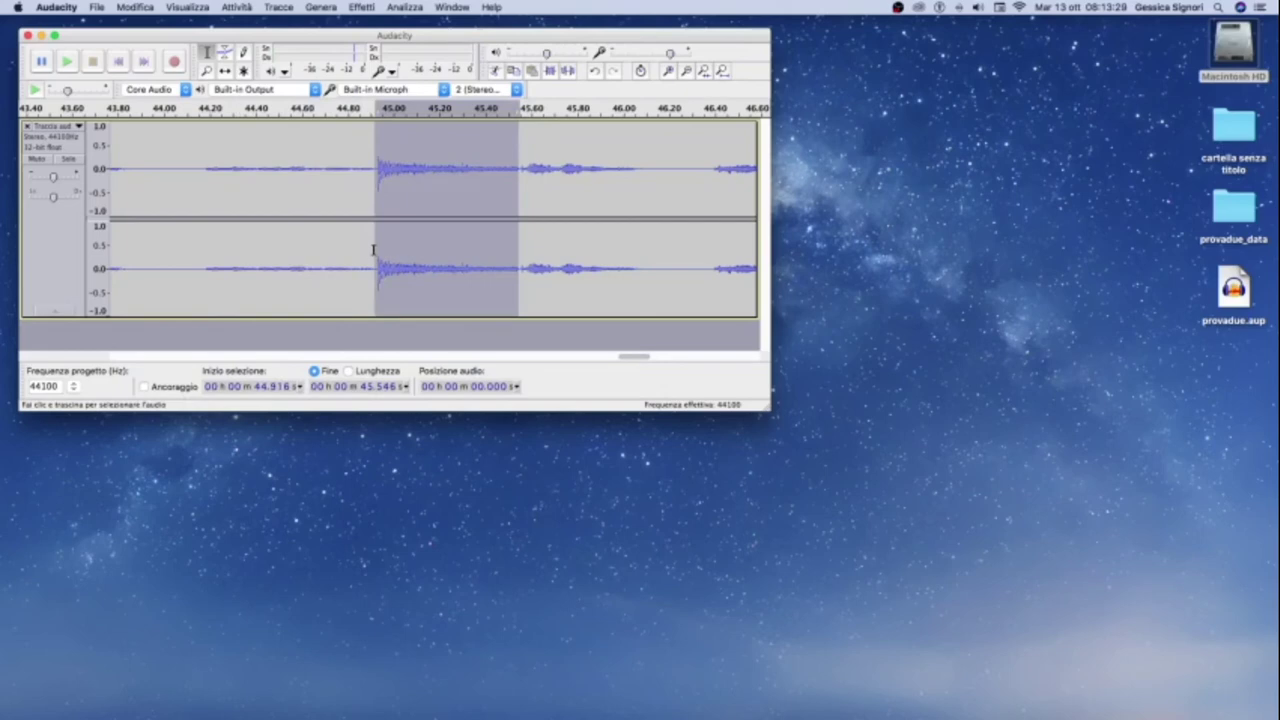
left_click(67, 62)
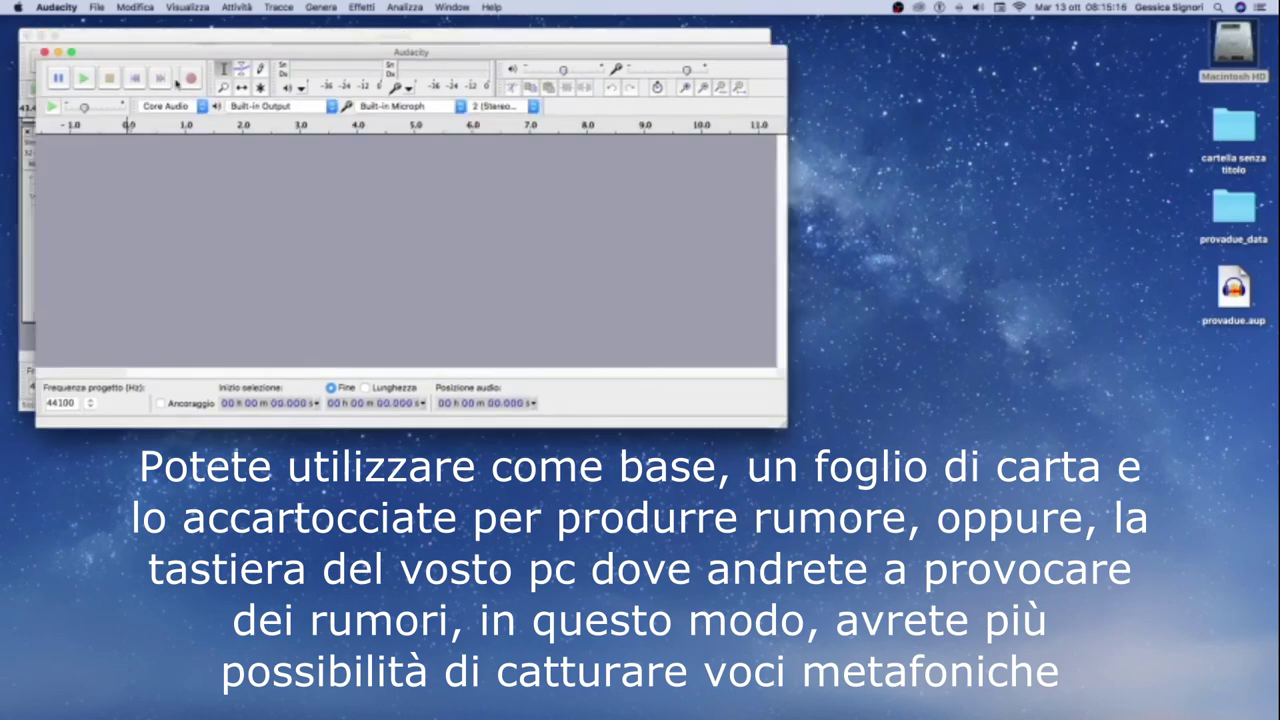
Step: Record about 13 seconds of microphone audio in the new empty project and stop the recording
left_click(189, 78)
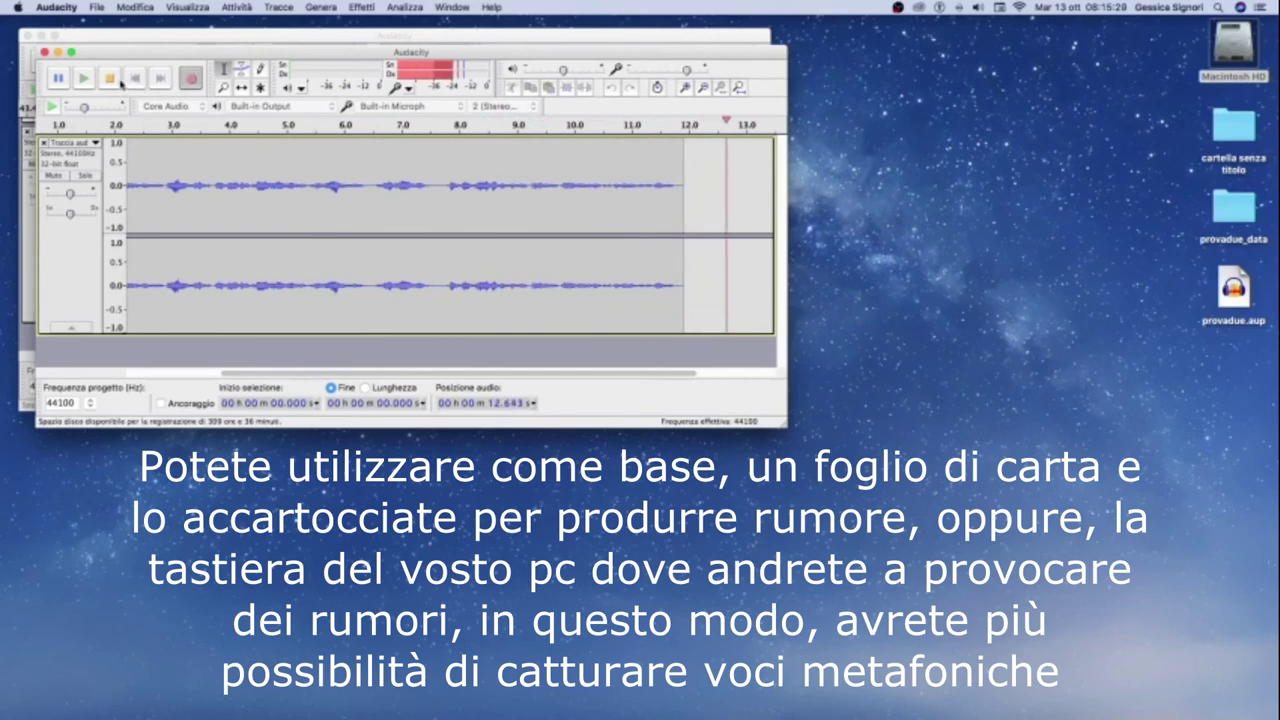
left_click(111, 80)
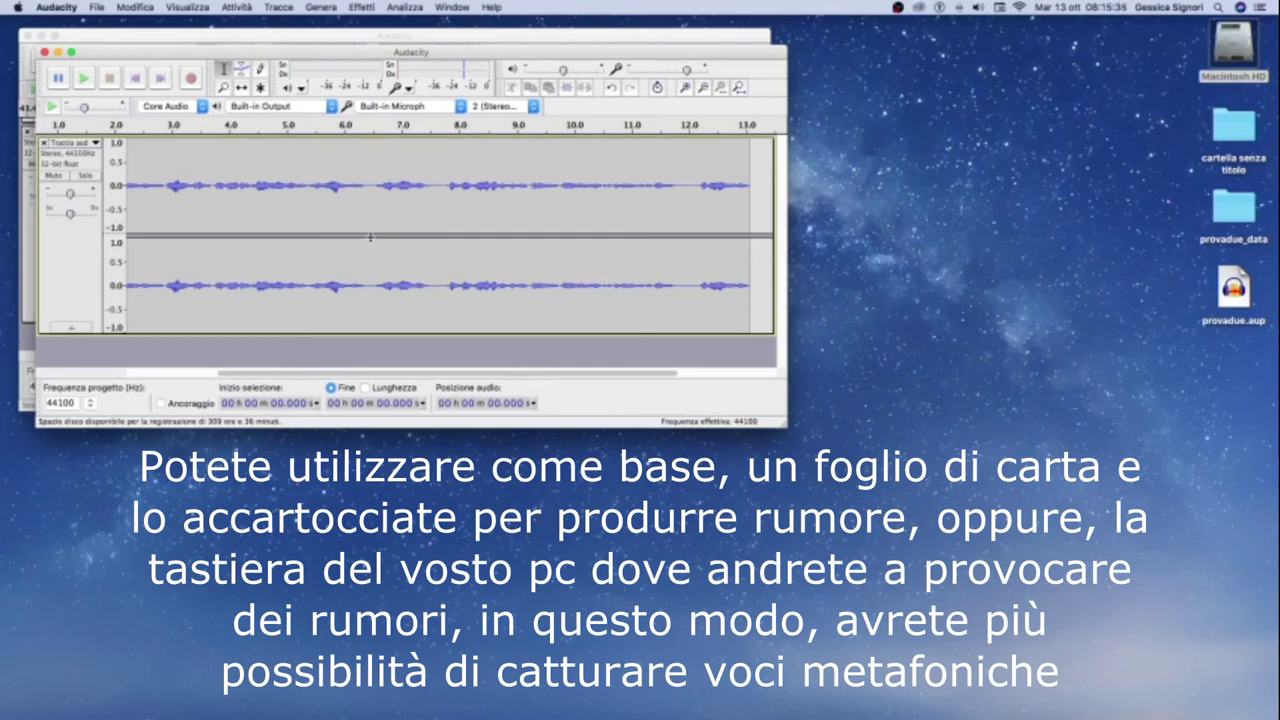
Step: Switch to Firefox, play the YouTube video "Ambientale nel silenzio" and pause it at the closing credits
mouse_move(1259, 703)
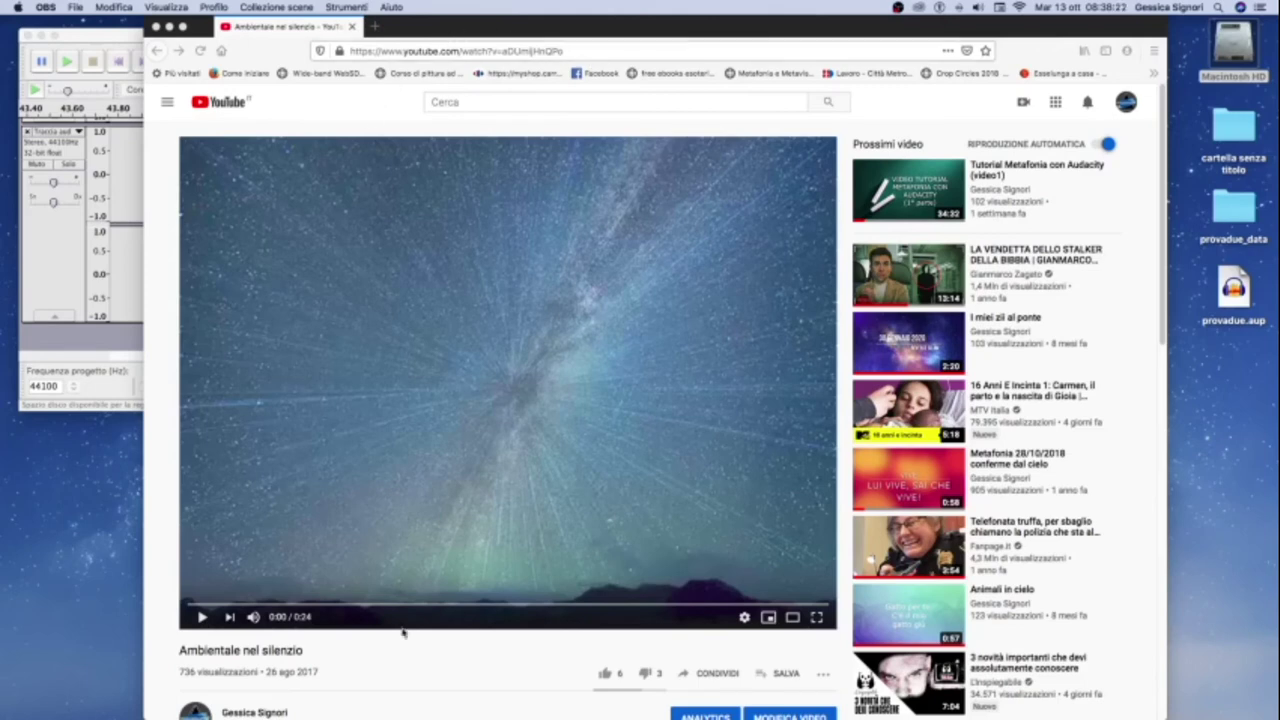
left_click(312, 657)
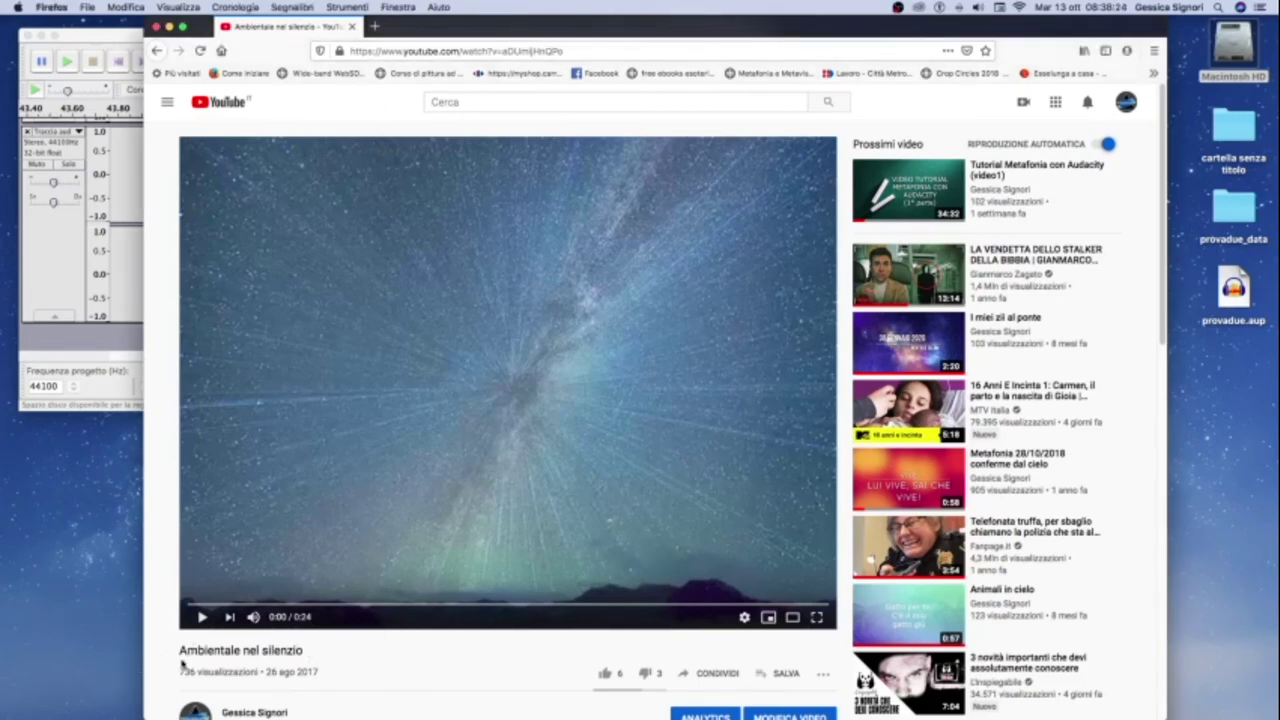
left_click_drag(178, 652, 434, 659)
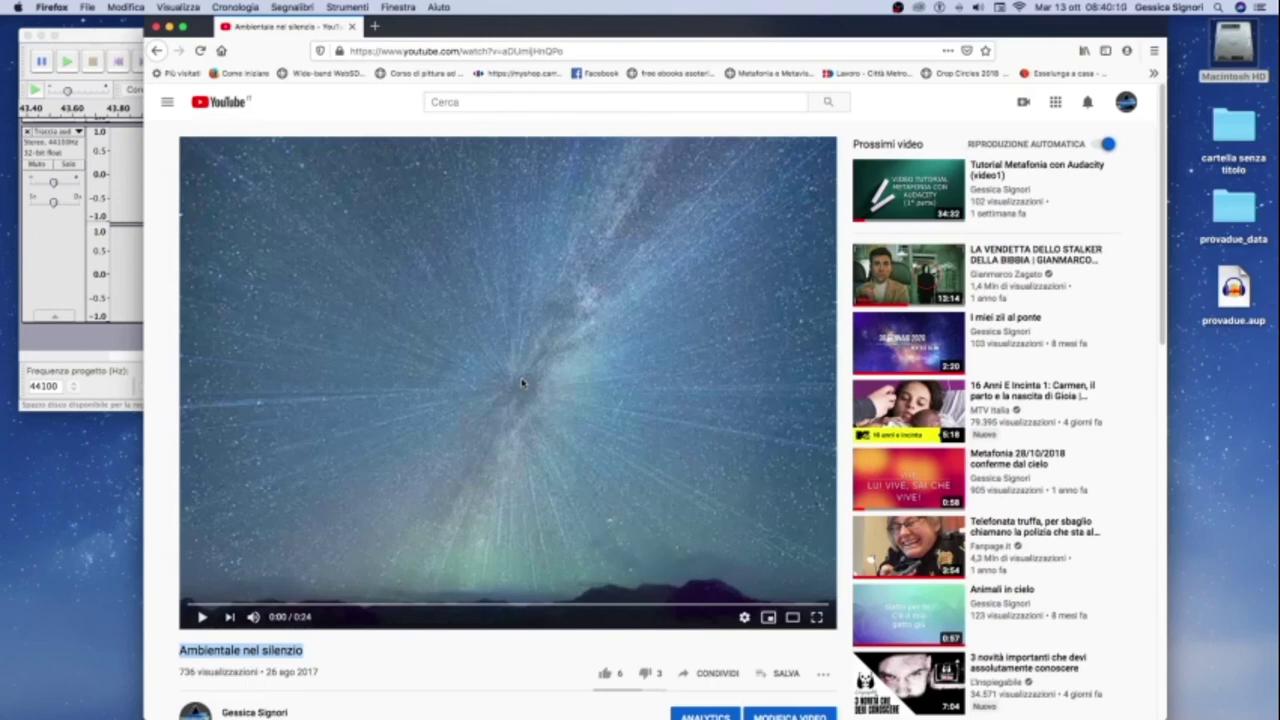
left_click(518, 384)
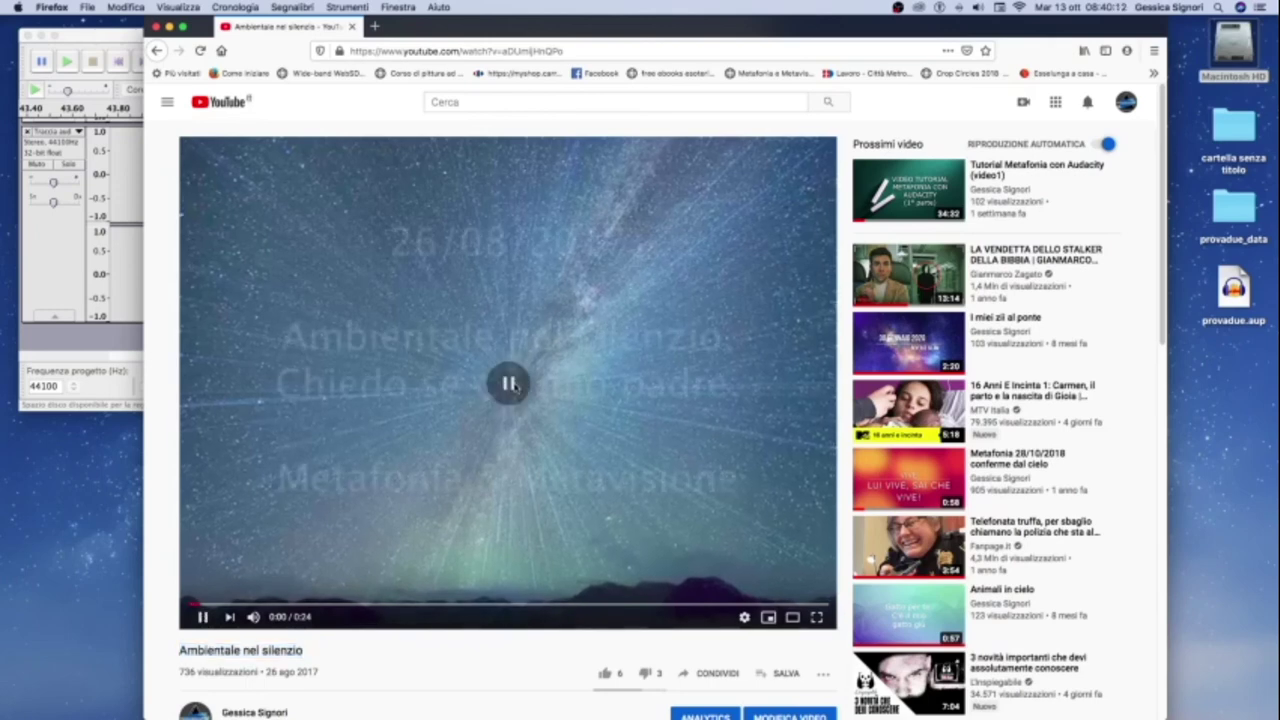
left_click(520, 384)
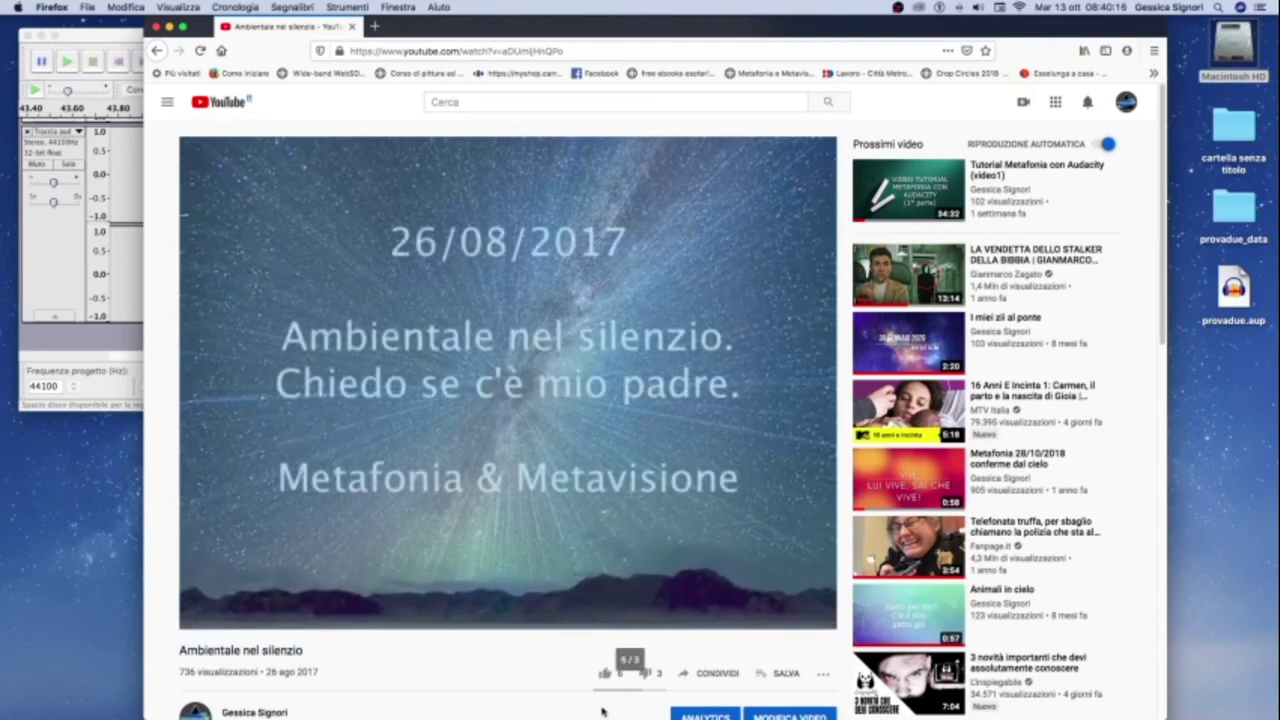
key("Up")
key("Up")
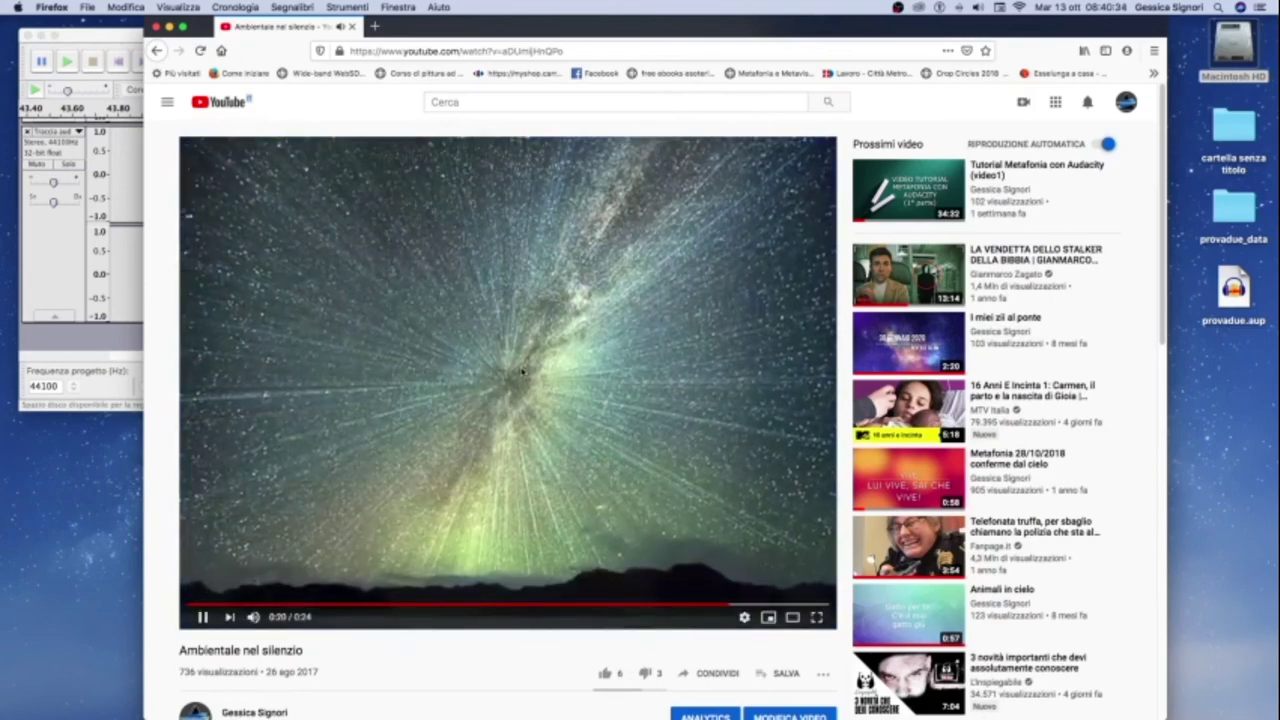
left_click(519, 369)
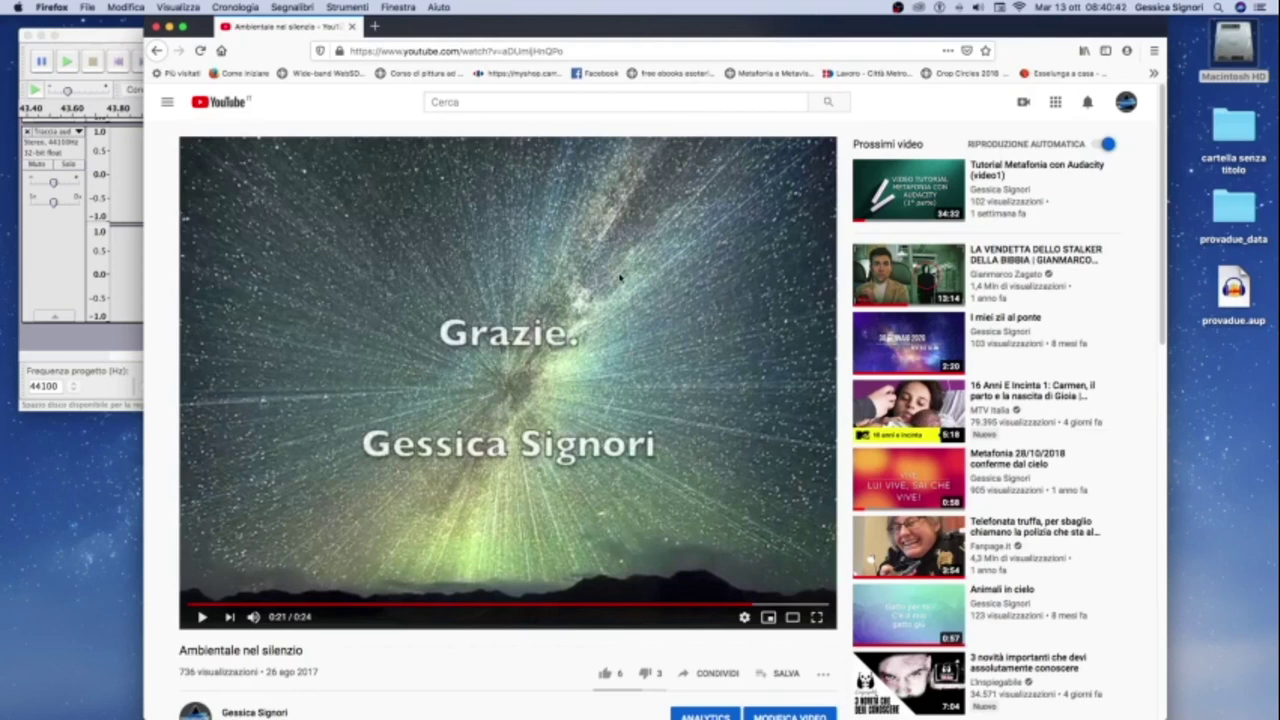
Step: Minimize the browser window and close the Audacity project window without saving the changes
left_click_drag(702, 30, 629, 32)
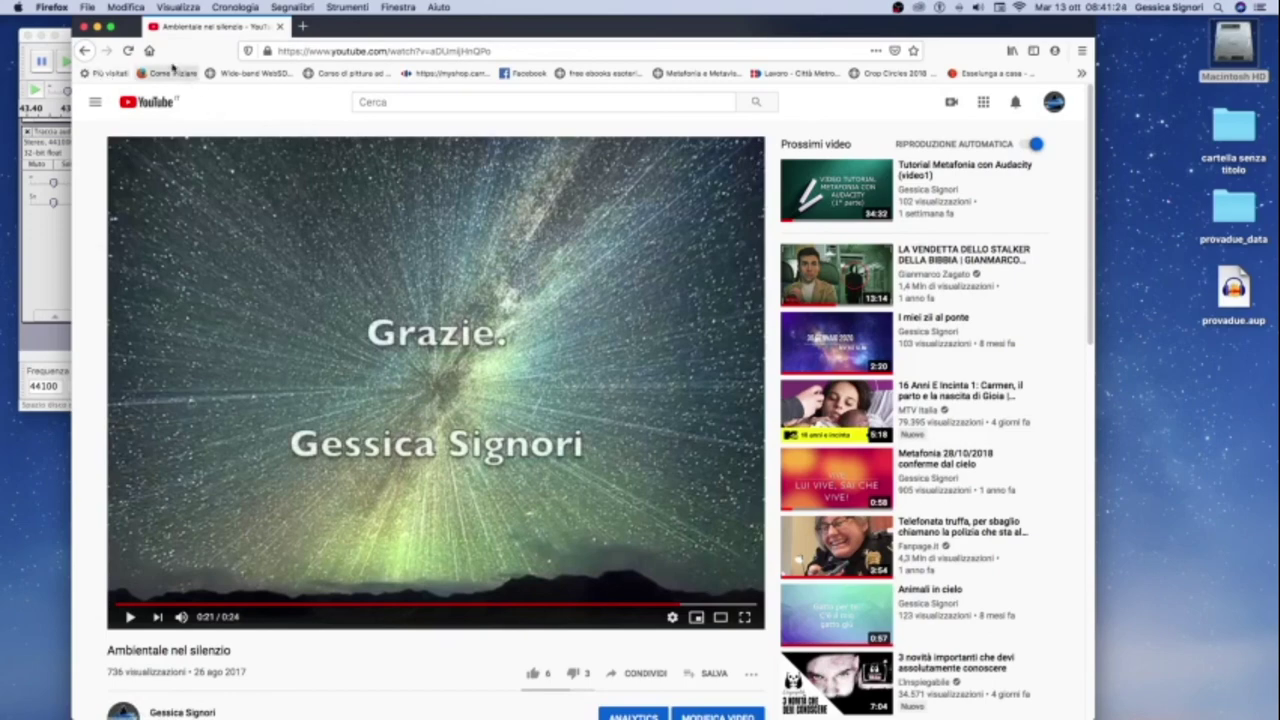
left_click(97, 27)
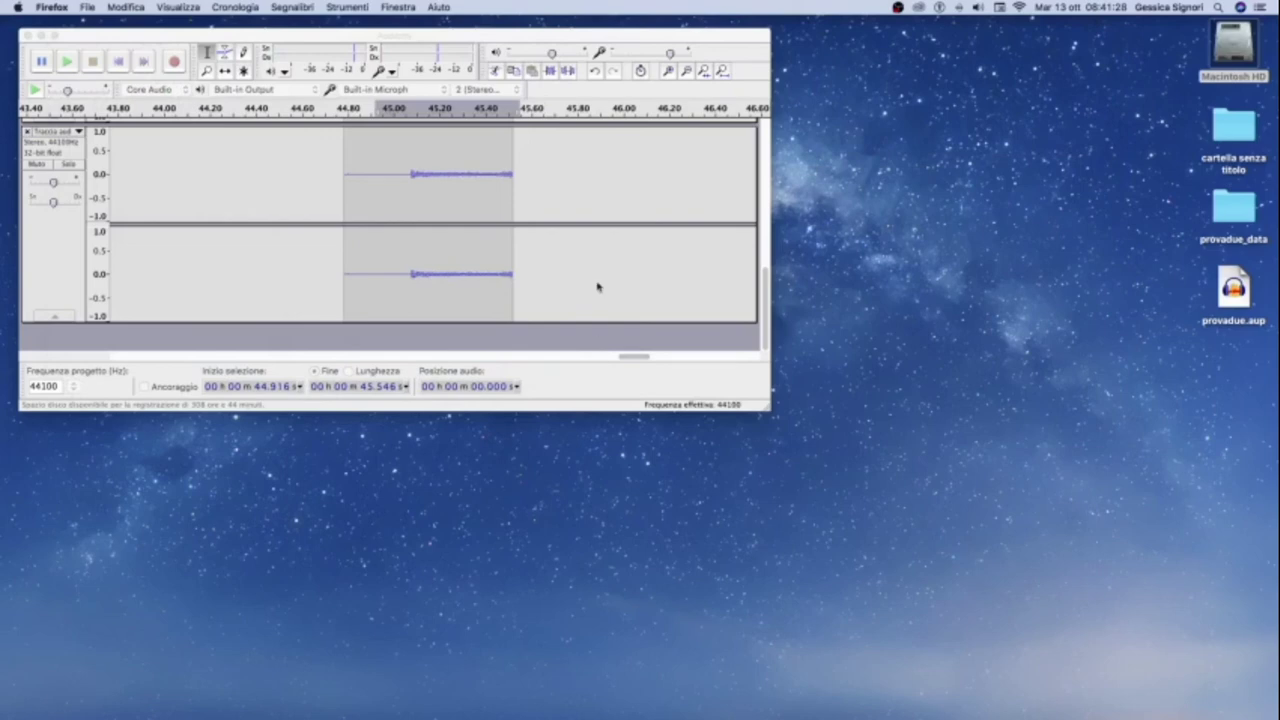
left_click(28, 35)
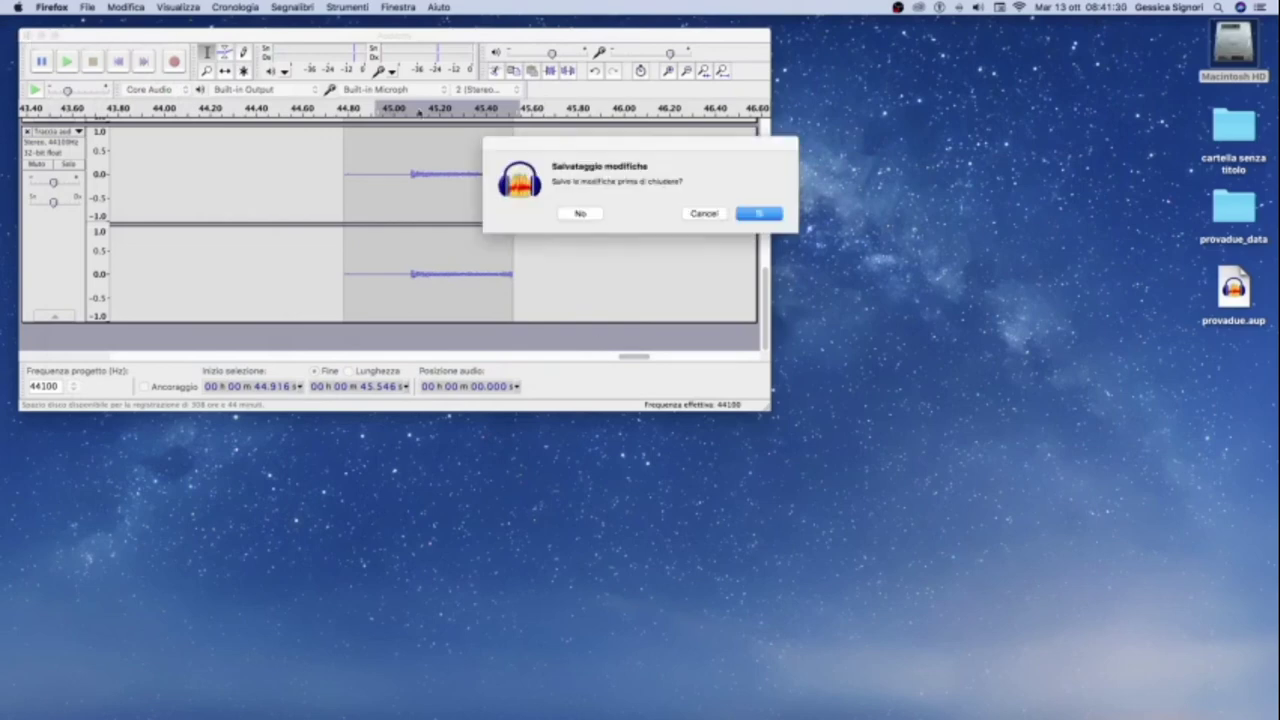
left_click(581, 214)
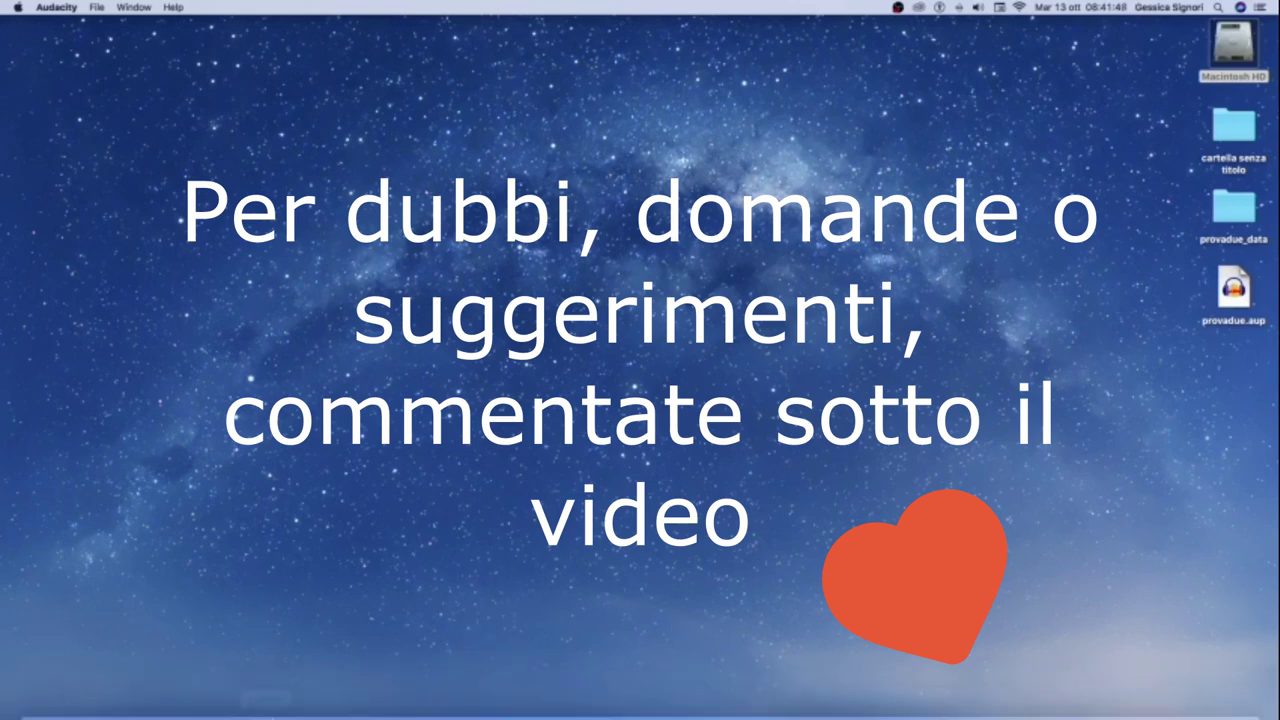
mouse_move(257, 695)
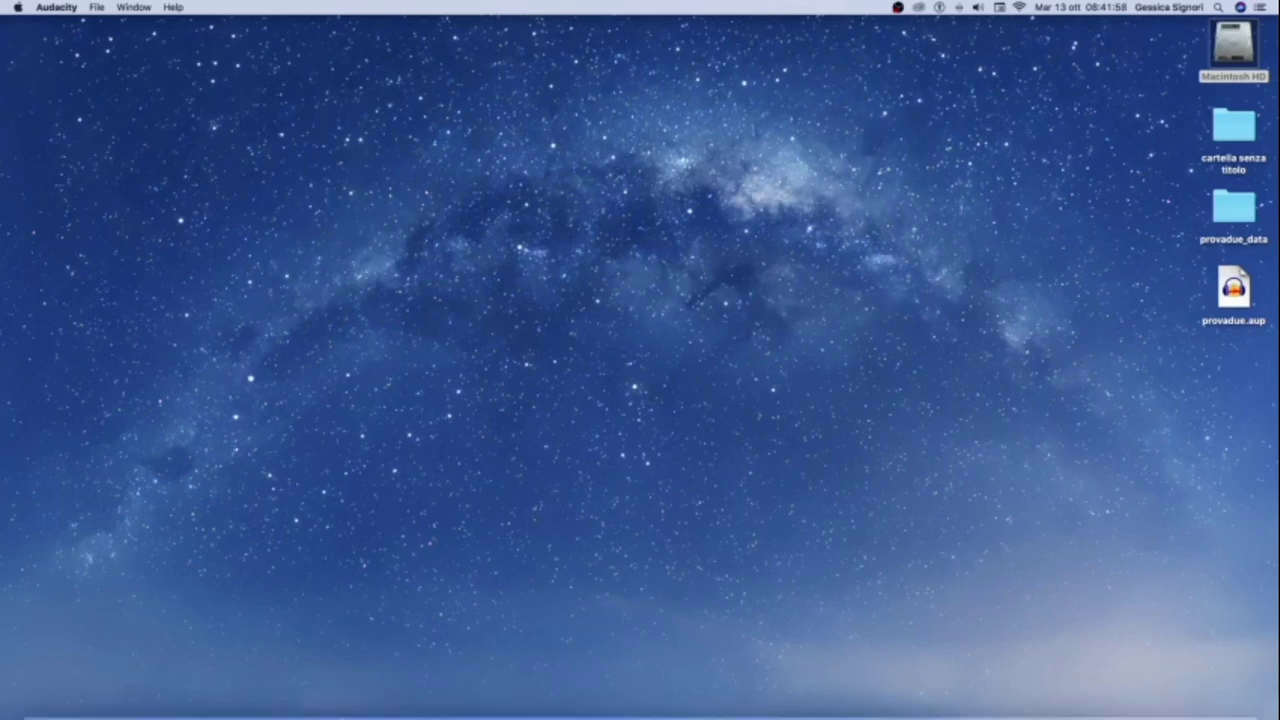
mouse_move(322, 700)
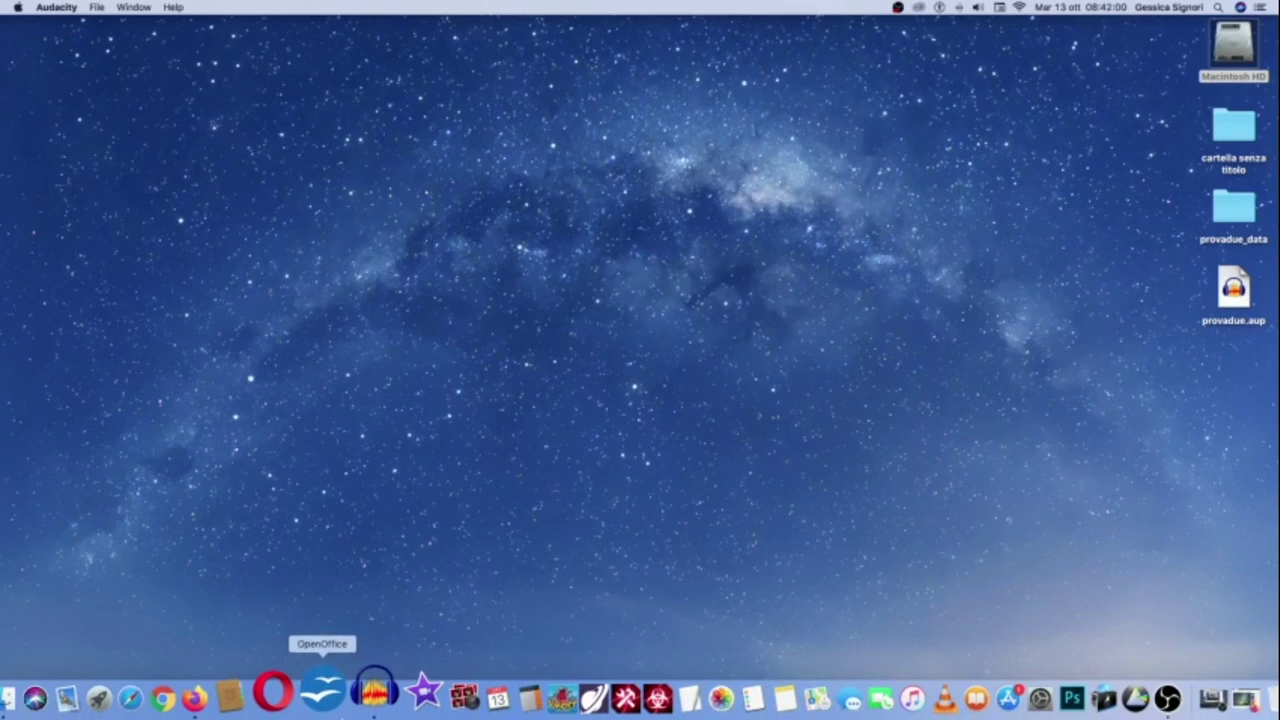